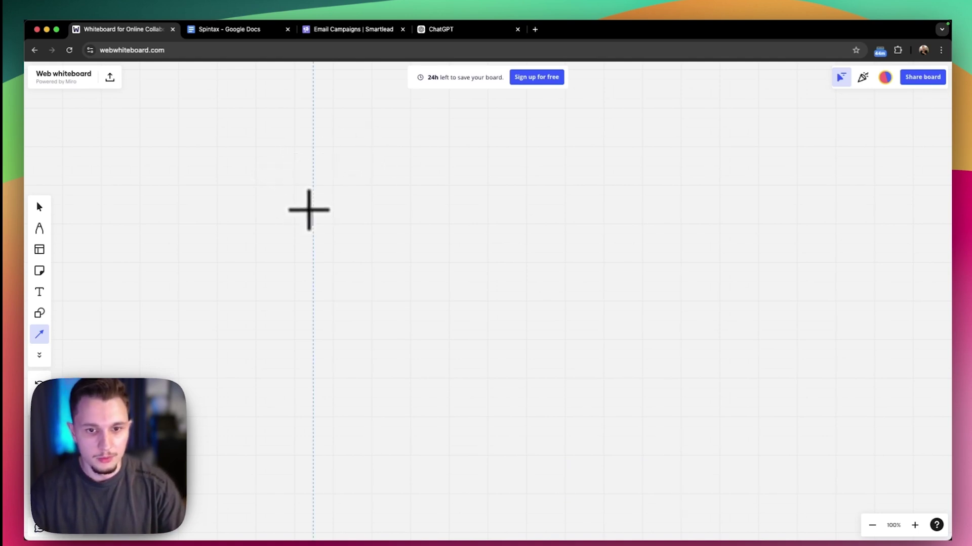
# Draw the graph's vertical axis line on the empty whiteboard with the line tool
pyautogui.moveTo(312, 208)
pyautogui.mouseDown()
pyautogui.moveTo(312, 411)
pyautogui.moveTo(553, 412)
pyautogui.mouseUp()
# In black freehand pen, write U beside the vertical axis and RR:1. below the horizontal axis
pyautogui.press('l')
pyautogui.click(40, 228)
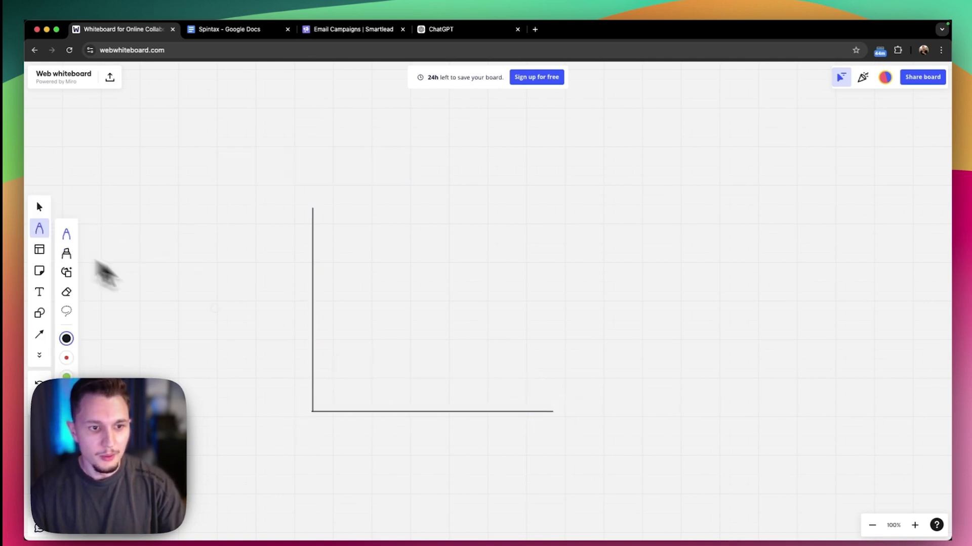
pyautogui.click(67, 338)
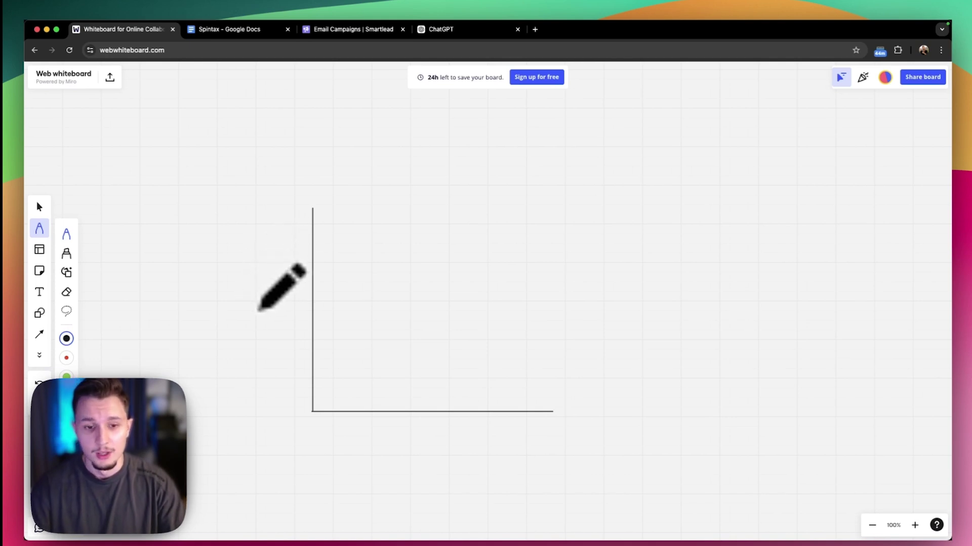
pyautogui.moveTo(248, 279)
pyautogui.mouseDown()
pyautogui.moveTo(249, 322)
pyautogui.moveTo(282, 306)
pyautogui.moveTo(282, 281)
pyautogui.mouseUp()
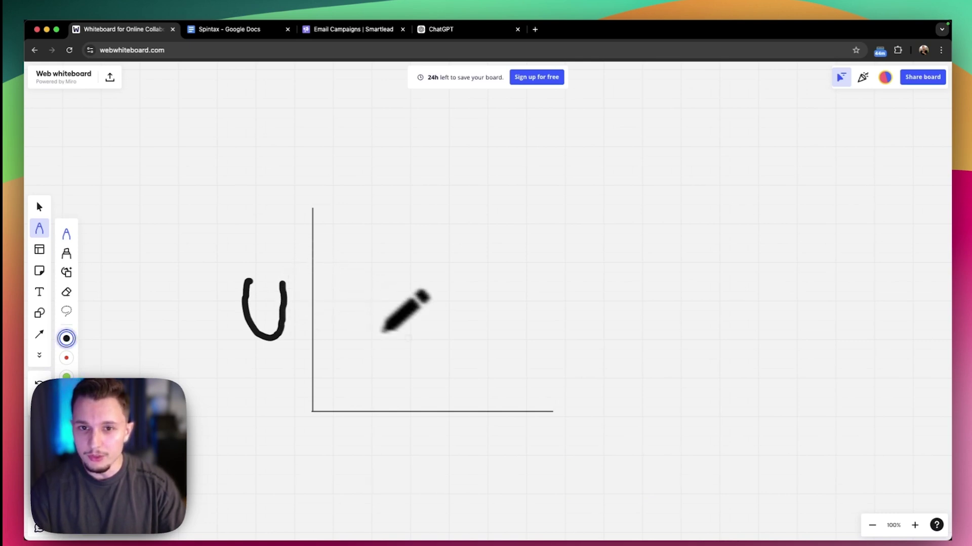
pyautogui.moveTo(408, 337); pyautogui.dragTo(406, 306)
pyautogui.press('super+z')
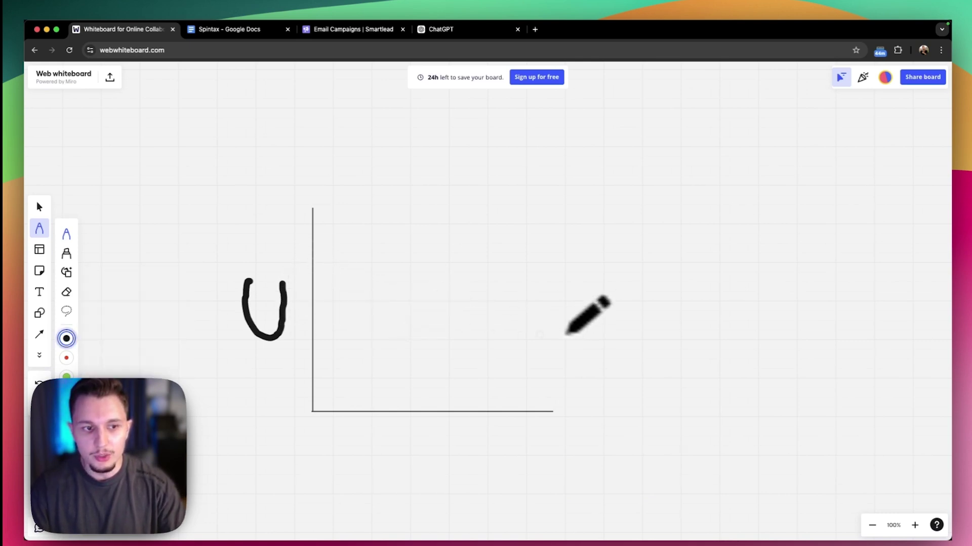
pyautogui.moveTo(397, 429)
pyautogui.mouseDown()
pyautogui.moveTo(404, 453)
pyautogui.moveTo(412, 441)
pyautogui.moveTo(426, 448)
pyautogui.moveTo(441, 424)
pyautogui.moveTo(448, 442)
pyautogui.moveTo(461, 429)
pyautogui.mouseUp()
pyautogui.click(472, 437)
# Add an arrowhead to the horizontal axis and draw a curve rising steeply then levelling off
pyautogui.moveTo(546, 400); pyautogui.dragTo(552, 426)
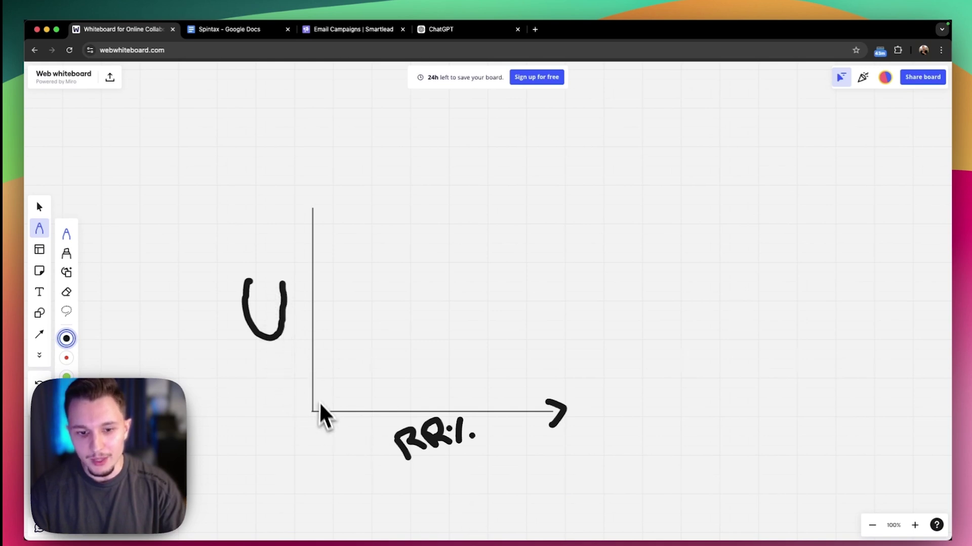
pyautogui.moveTo(312, 413)
pyautogui.mouseDown()
pyautogui.moveTo(365, 271)
pyautogui.moveTo(410, 215)
pyautogui.moveTo(584, 191)
pyautogui.mouseUp()
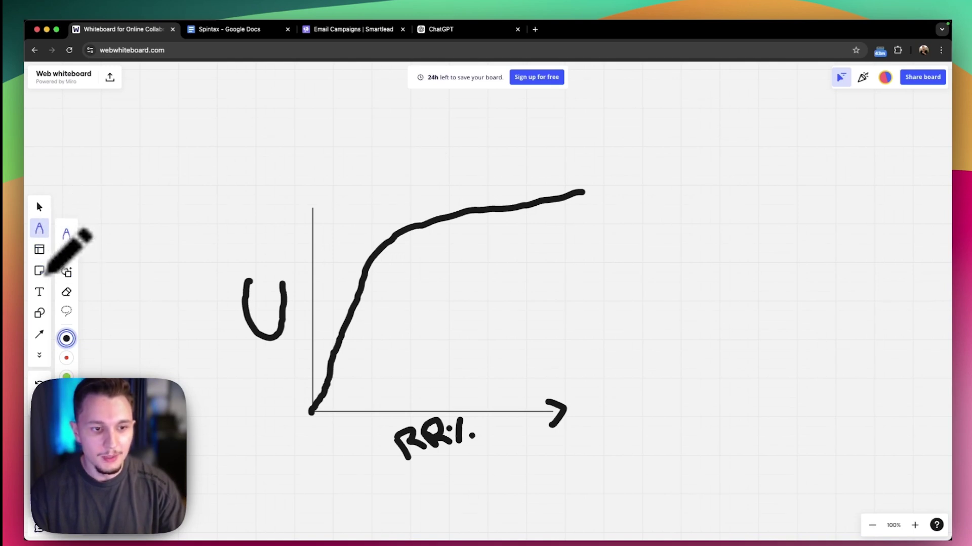
pyautogui.click(42, 315)
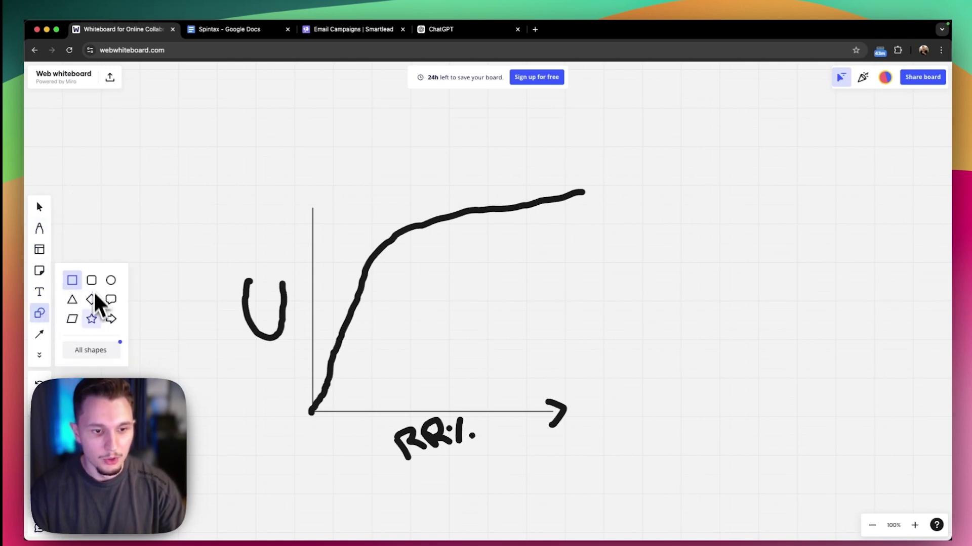
# Frame the curve's steep rise with a rectangle and draw a curved arrow pointing down at the U
pyautogui.click(72, 281)
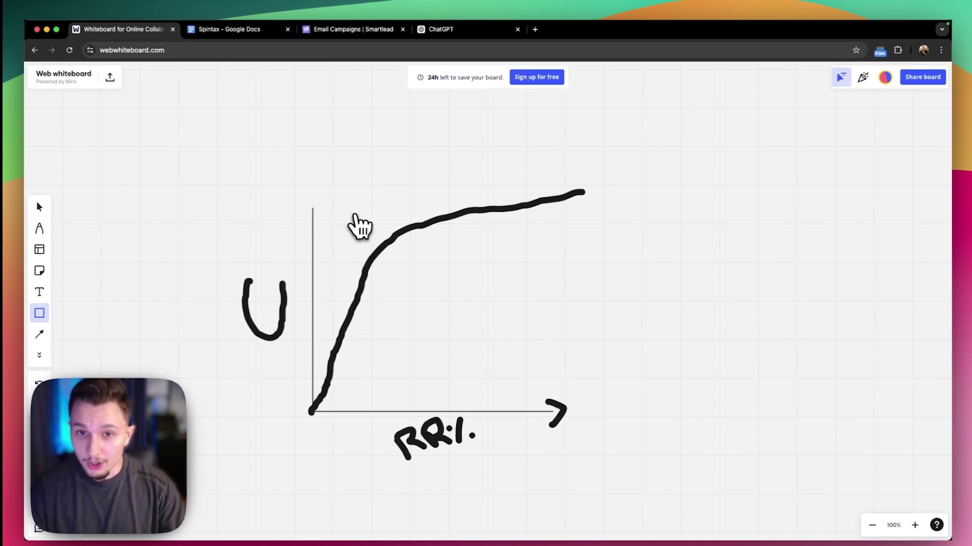
pyautogui.moveTo(313, 203); pyautogui.dragTo(402, 408)
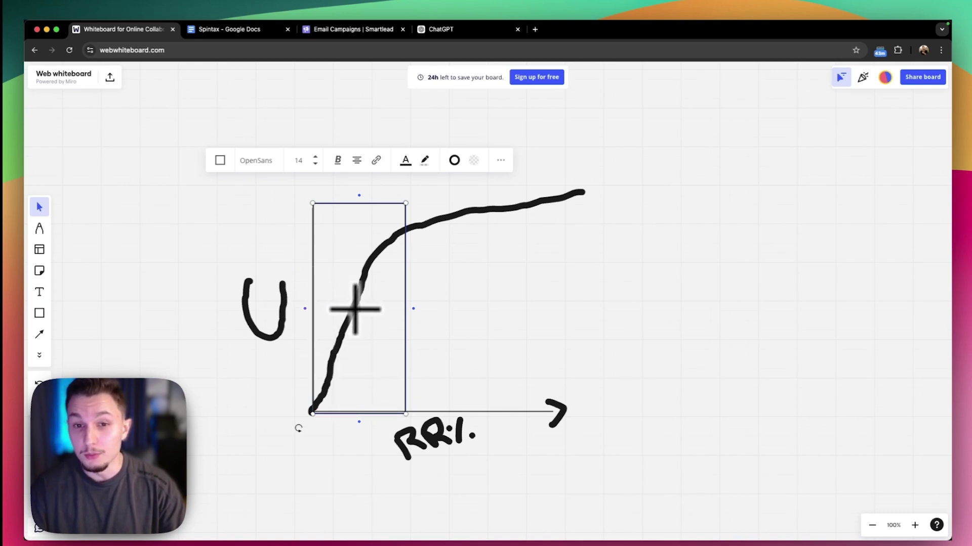
pyautogui.click(455, 318)
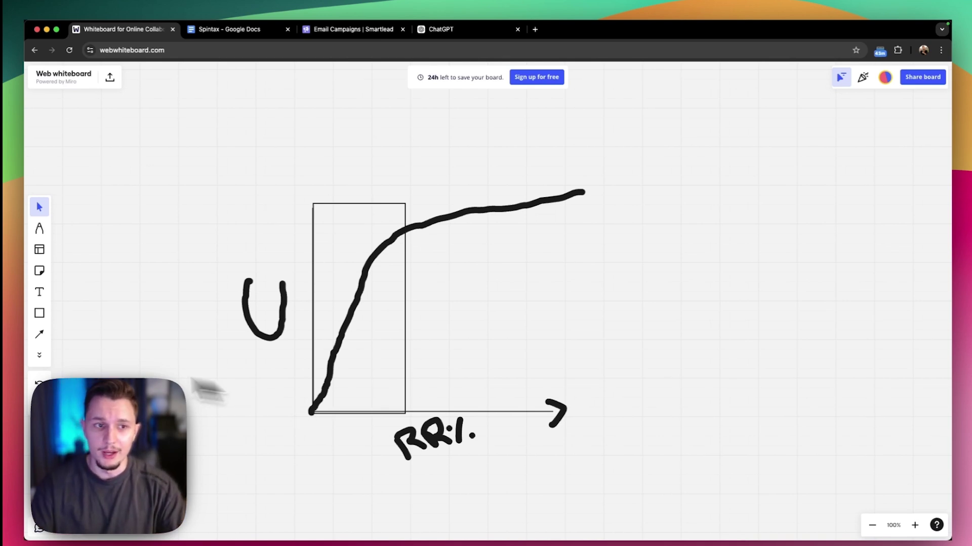
pyautogui.click(40, 229)
pyautogui.moveTo(140, 191)
pyautogui.mouseDown()
pyautogui.moveTo(234, 276)
pyautogui.moveTo(239, 247)
pyautogui.mouseUp()
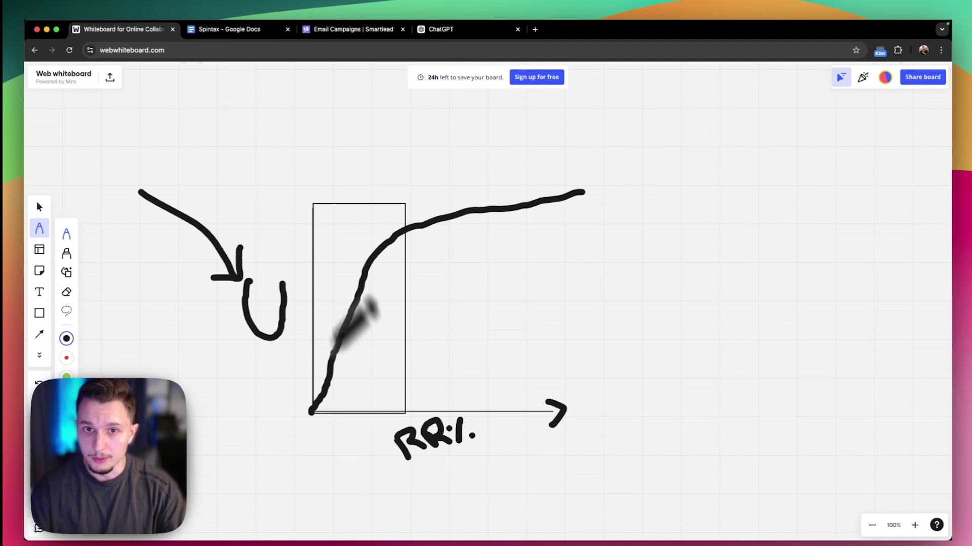
# Switch to the Spintax document and zoom it to 200%
pyautogui.click(238, 45)
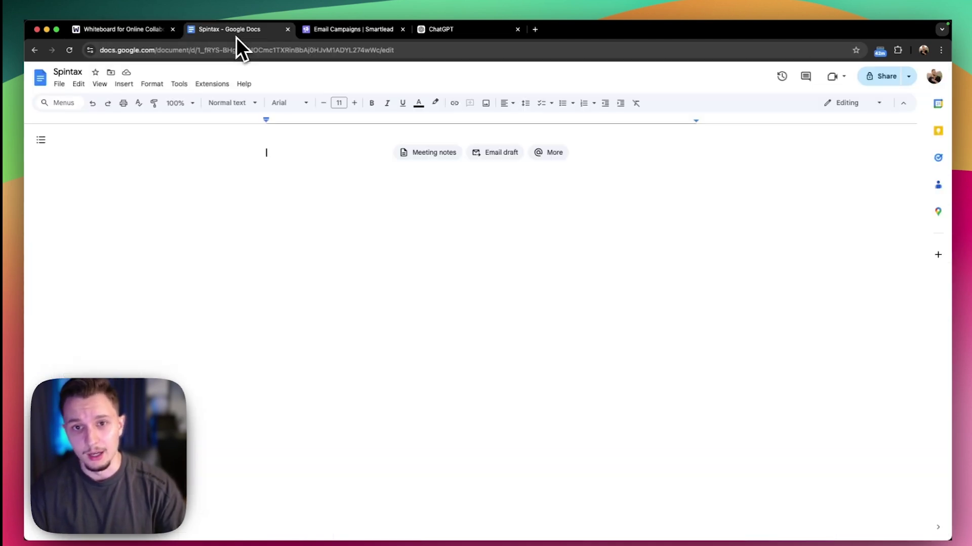
pyautogui.click(185, 103)
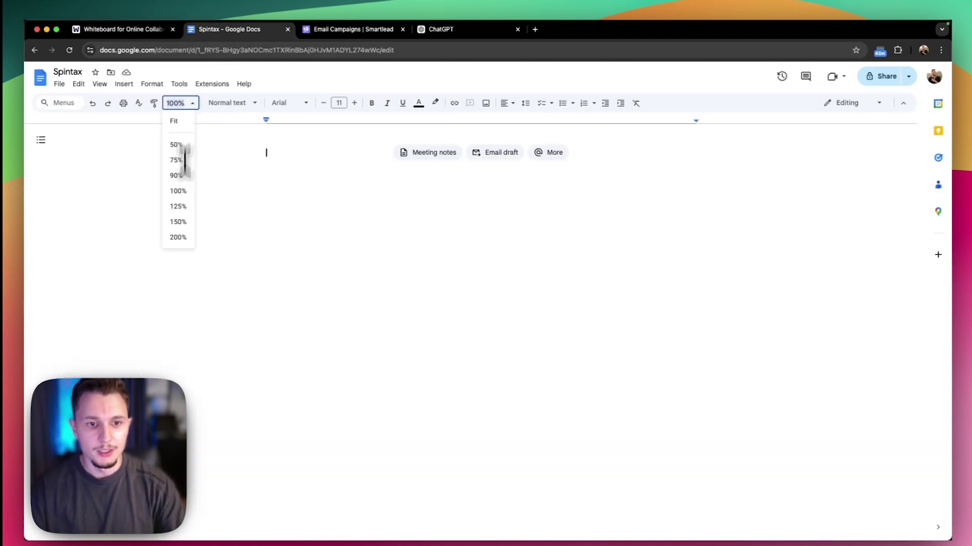
pyautogui.click(181, 237)
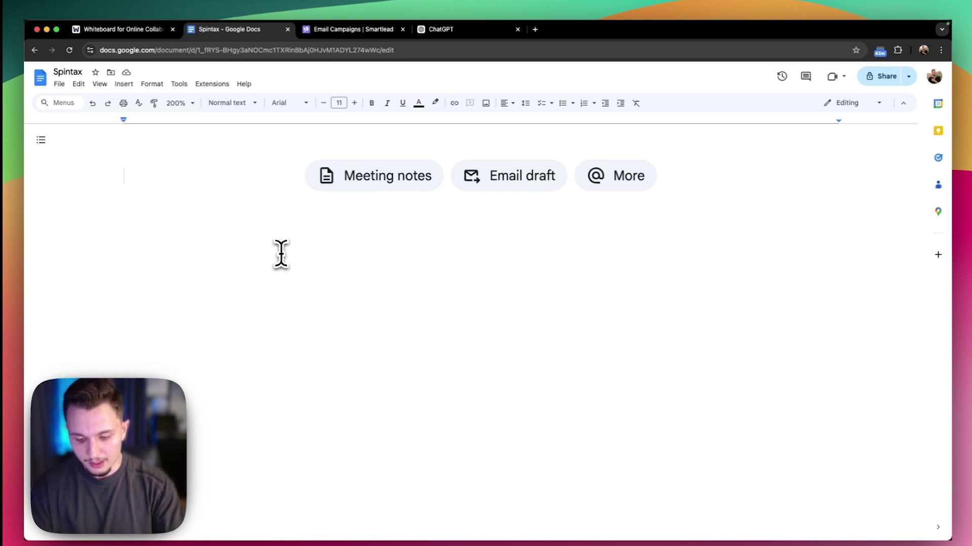
# Type 'Hey {{first_name}}', 'Thank,' and the sender's name on separate lines
pyautogui.write('Hey {{first_name}}  ')
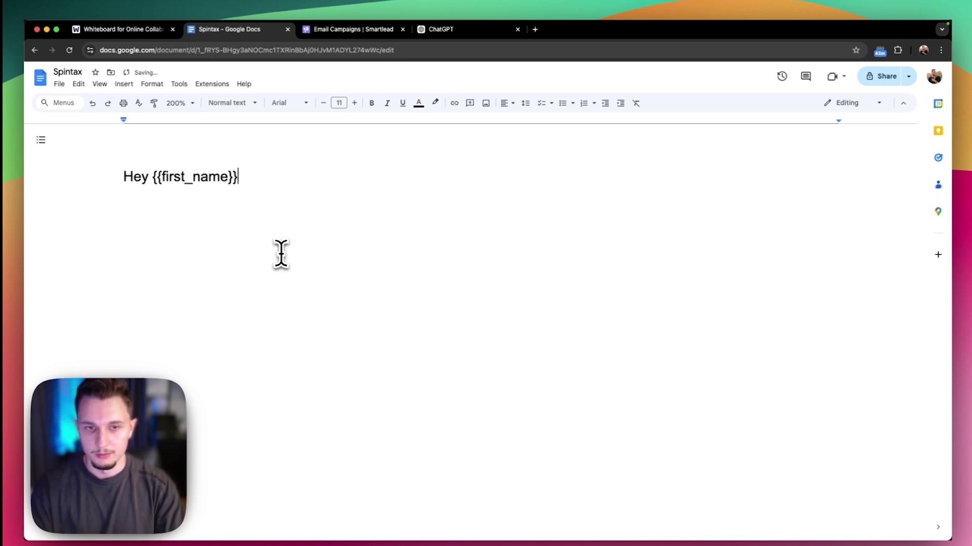
pyautogui.write('Thank,')
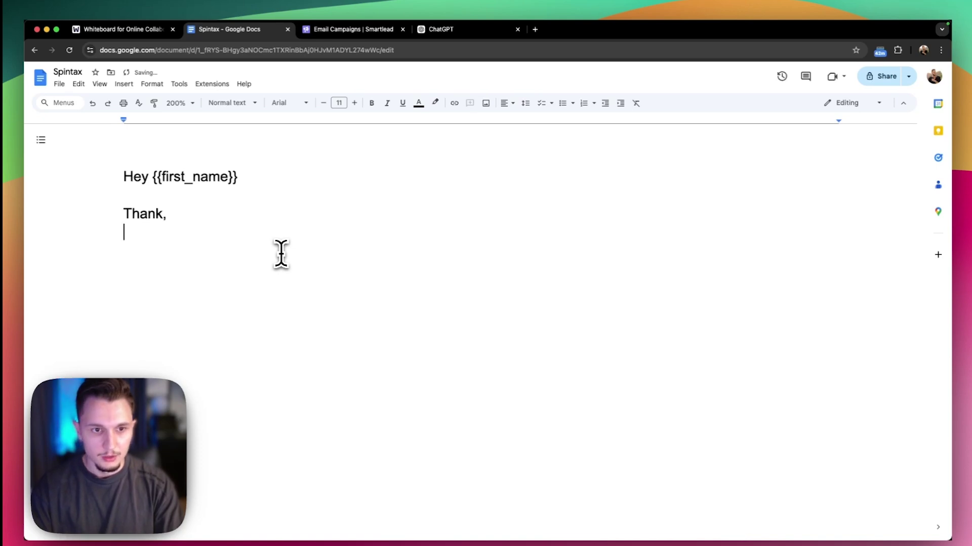
pyautogui.press('Return')
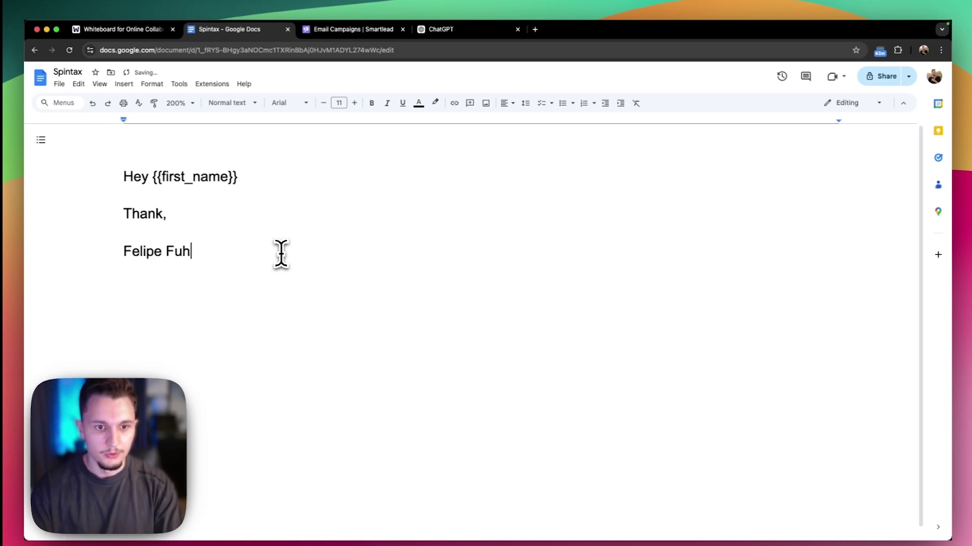
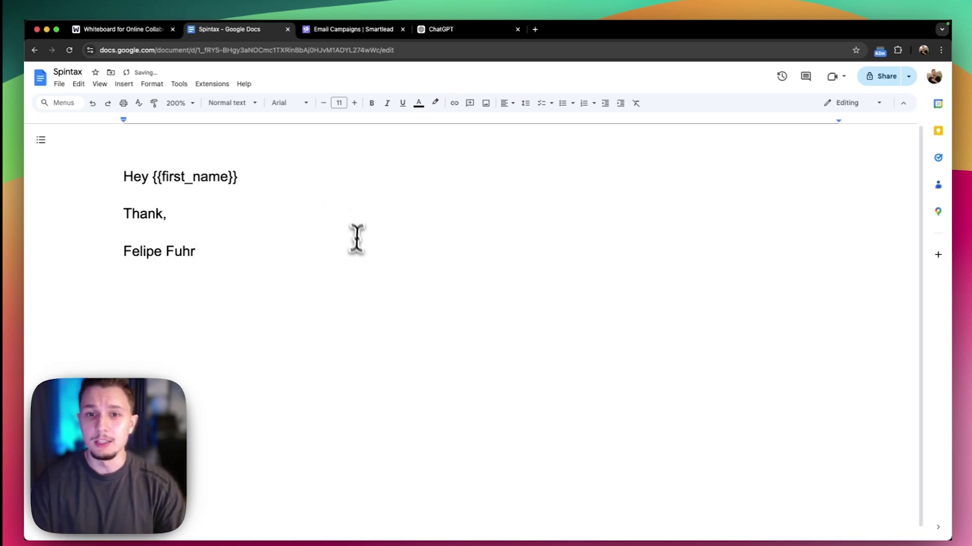
pyautogui.click(172, 203)
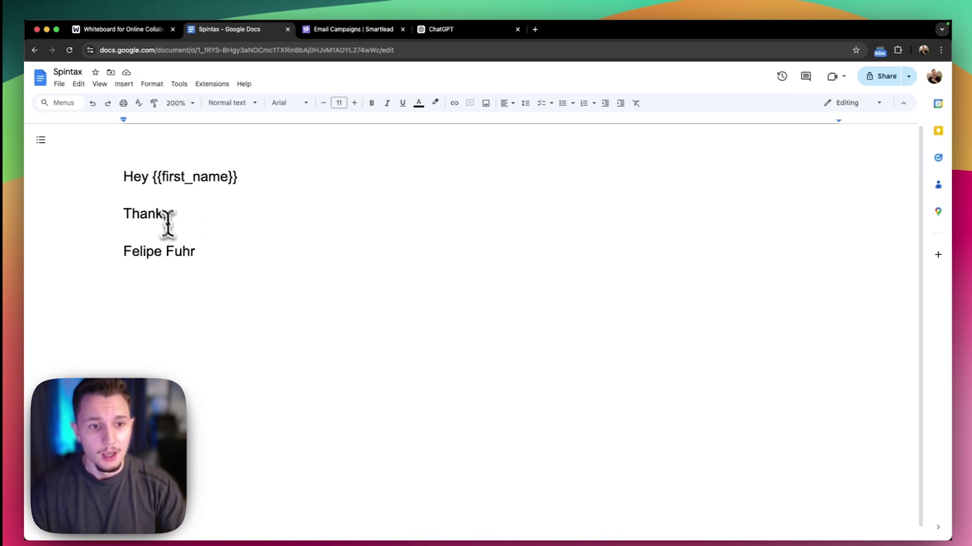
pyautogui.click(120, 183)
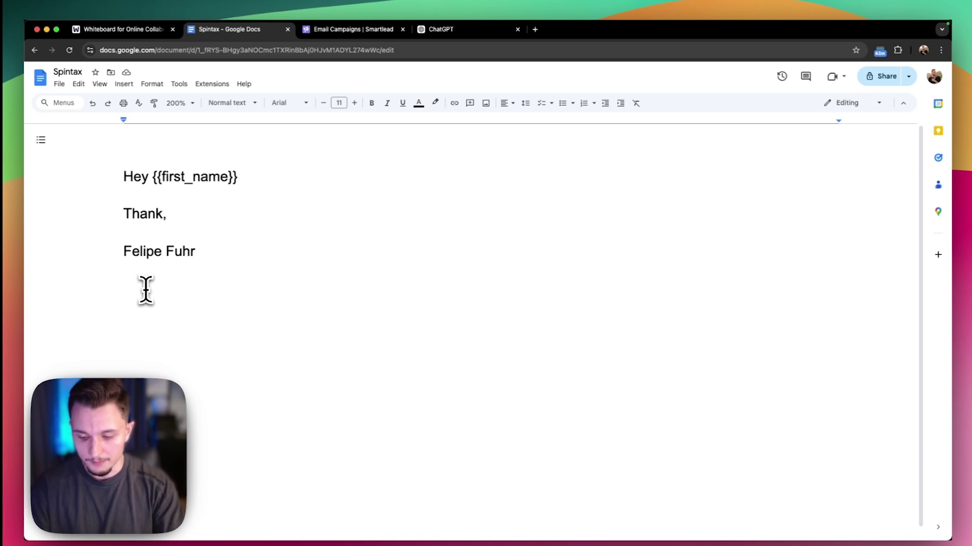
# Spin the greeting as {Hey|Hi|Hello} and the thanks line as {Thank,|Thank you,|Cheers}
pyautogui.write('{Hey')
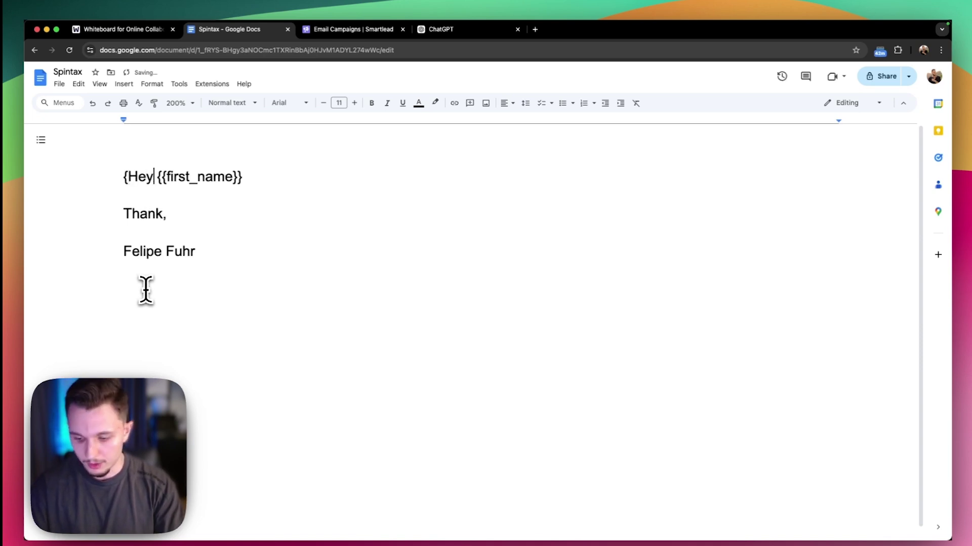
pyautogui.write('|Hi|Hello}')
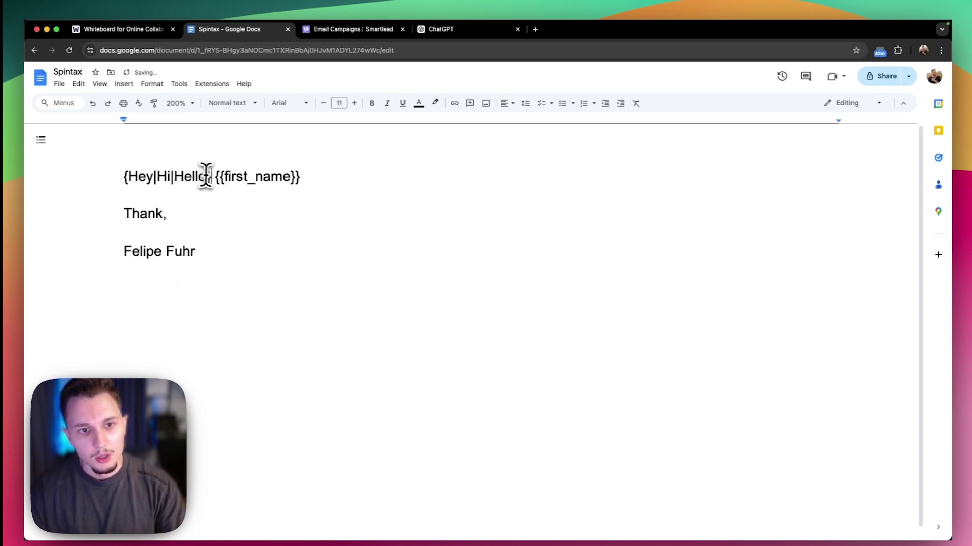
pyautogui.moveTo(211, 177); pyautogui.dragTo(97, 189)
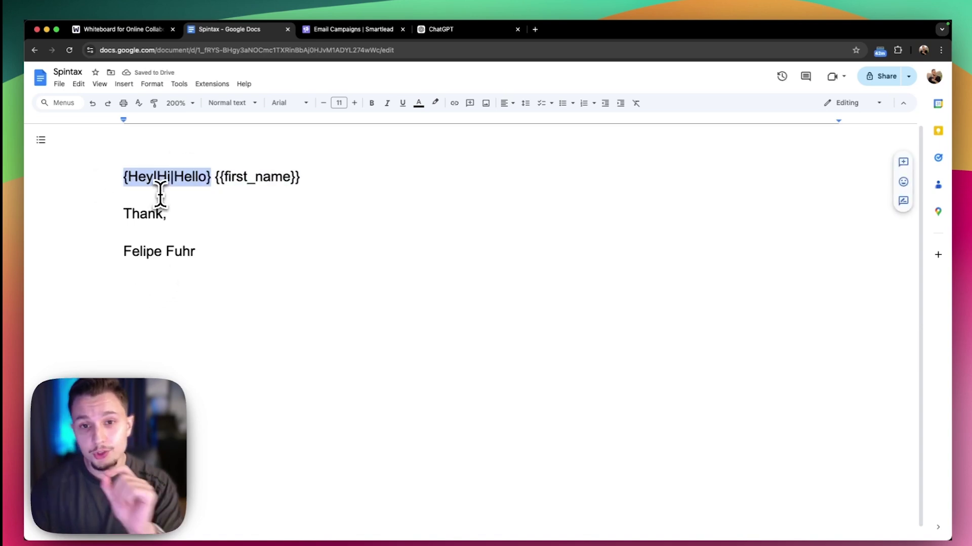
pyautogui.click(116, 212)
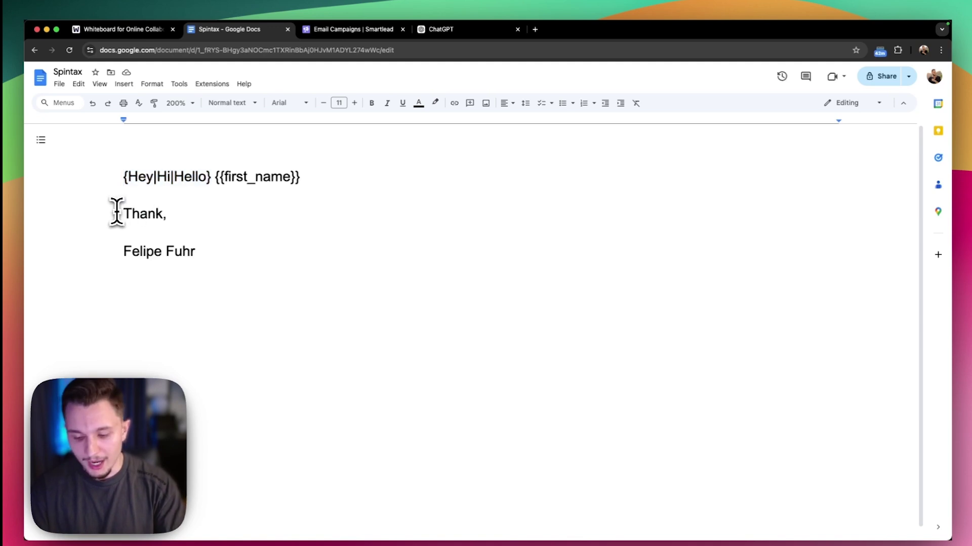
pyautogui.write('{')
pyautogui.click(213, 219)
pyautogui.write('|')
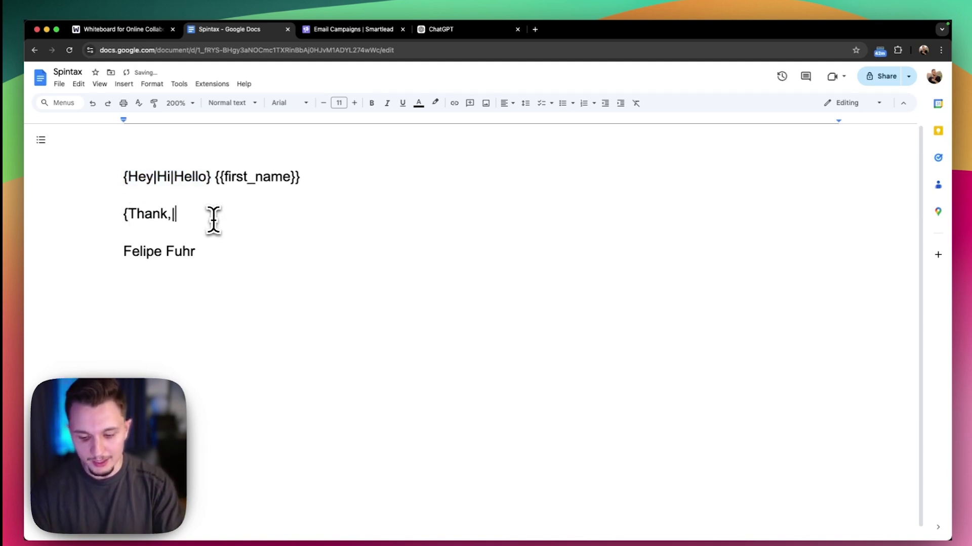
pyautogui.write('Thank you,|')
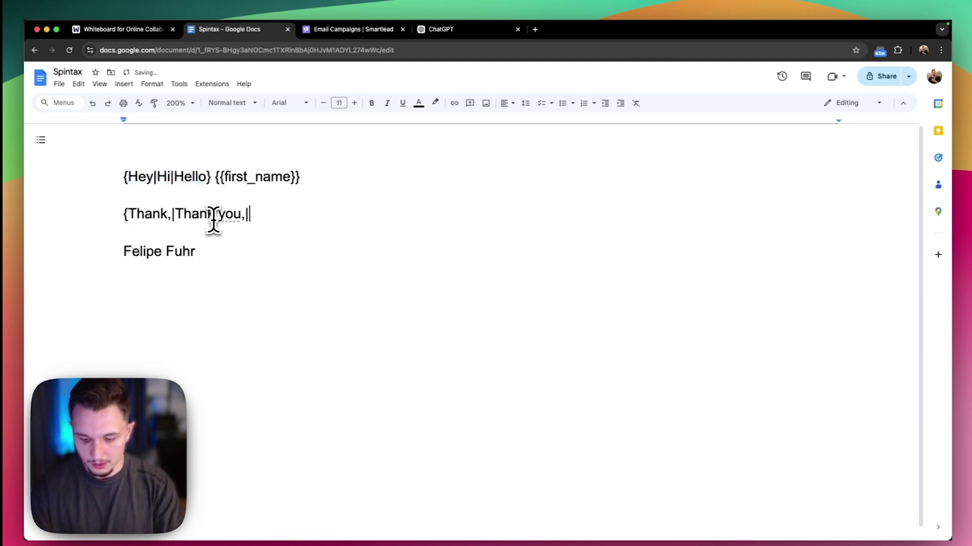
pyautogui.write('Cheers')
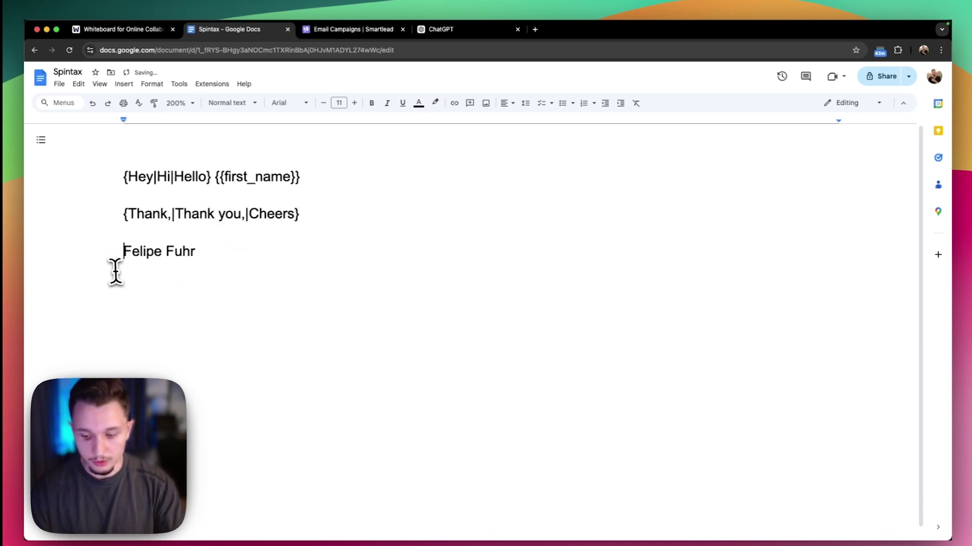
# Turn the sender's name line into three name variants and select all three spintax lines
pyautogui.click(115, 271)
pyautogui.write('{')
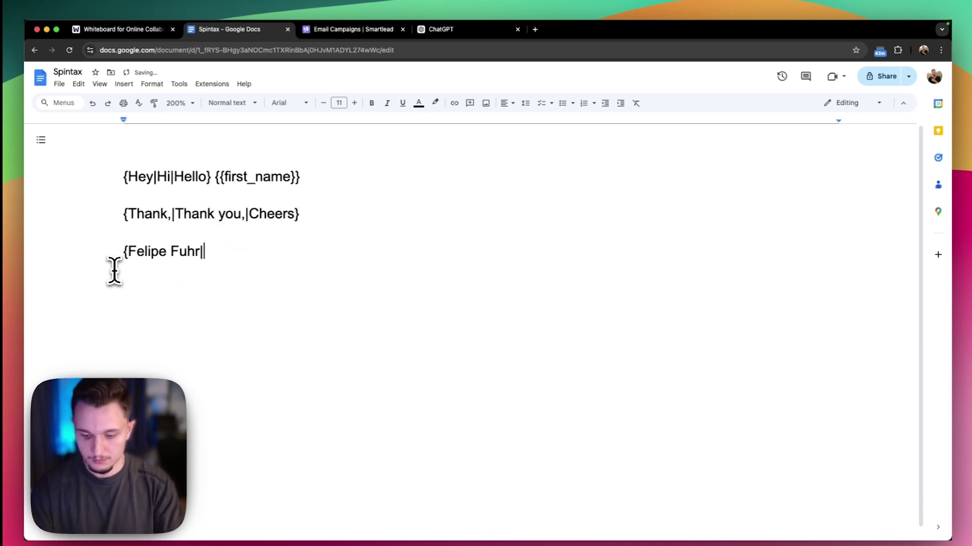
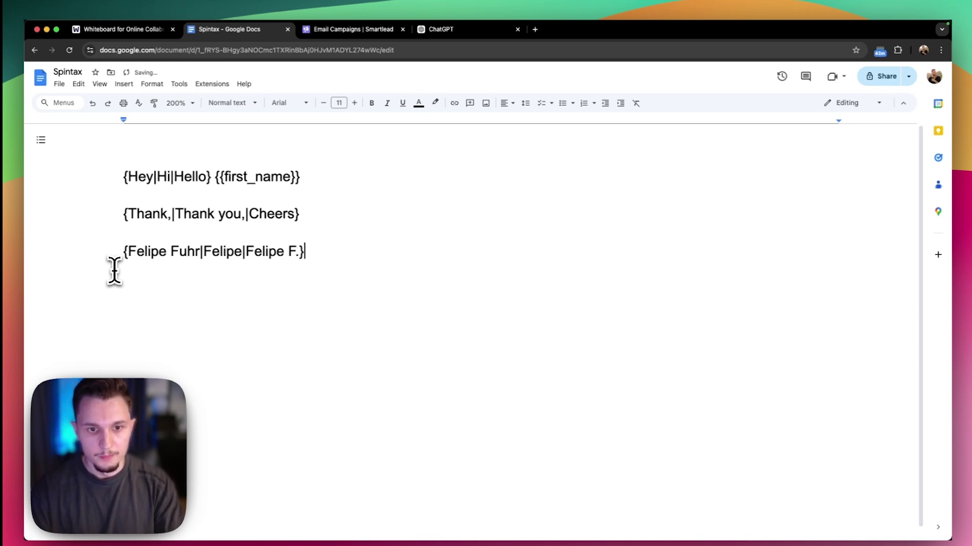
pyautogui.moveTo(315, 277); pyautogui.dragTo(93, 168)
pyautogui.press('super+c')
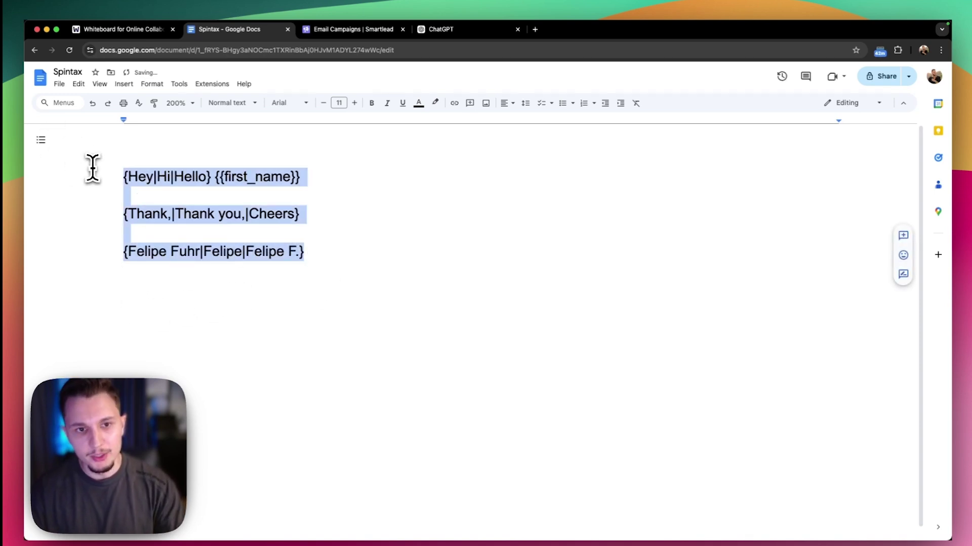
pyautogui.click(340, 248)
# Load sp1n.me and replace its sample spintax with the pasted Docs spintax
pyautogui.click(535, 29)
pyautogui.write('sp1n.me/index.html')
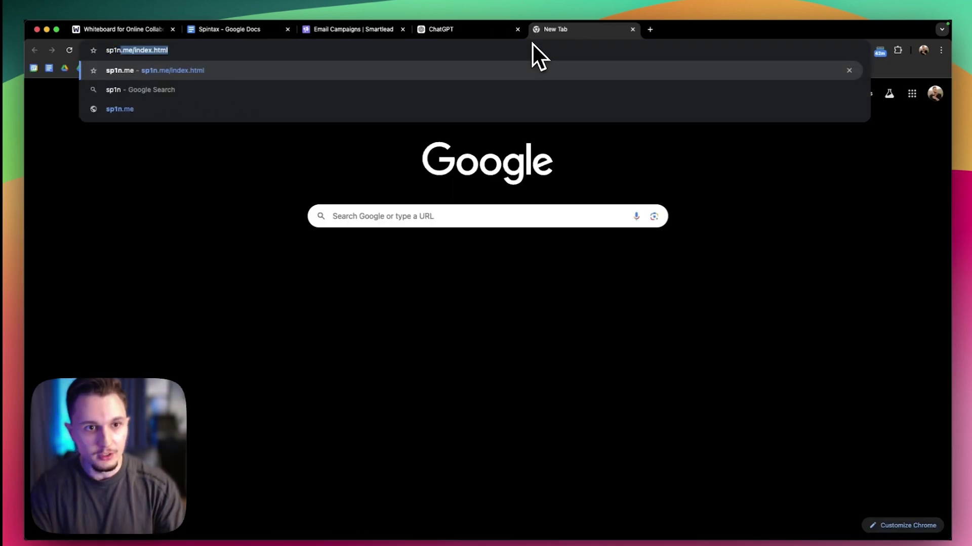
pyautogui.press('Return')
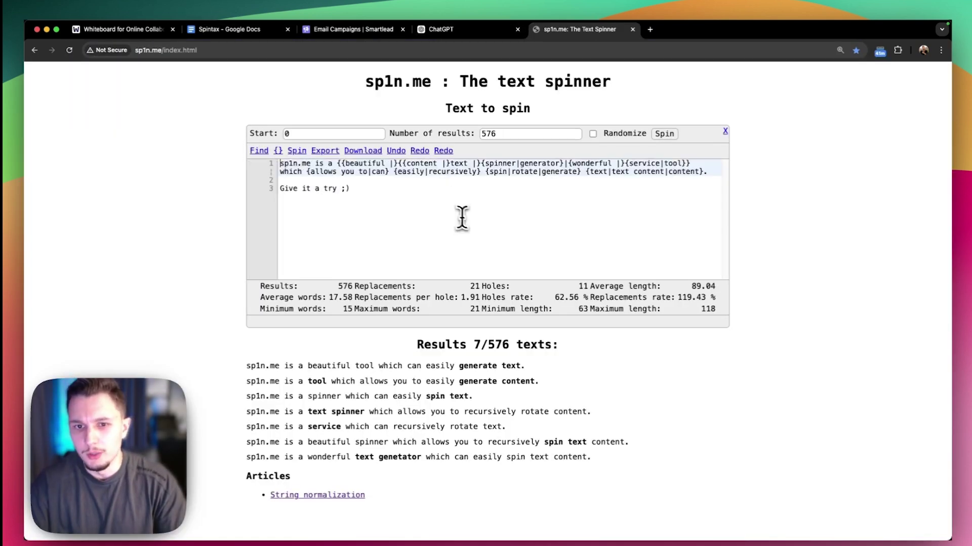
pyautogui.click(453, 232)
pyautogui.hotkey('ctrl', 'a')
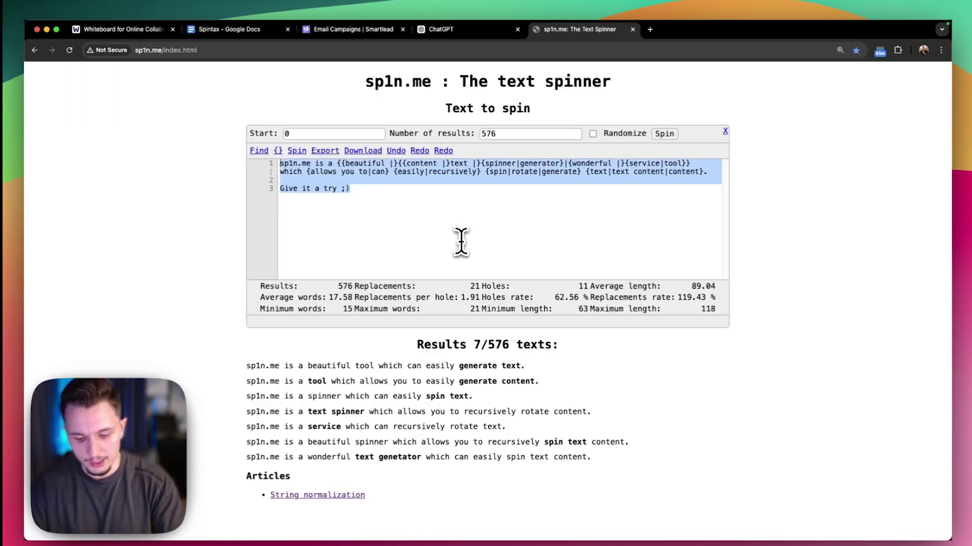
pyautogui.press('super+v')
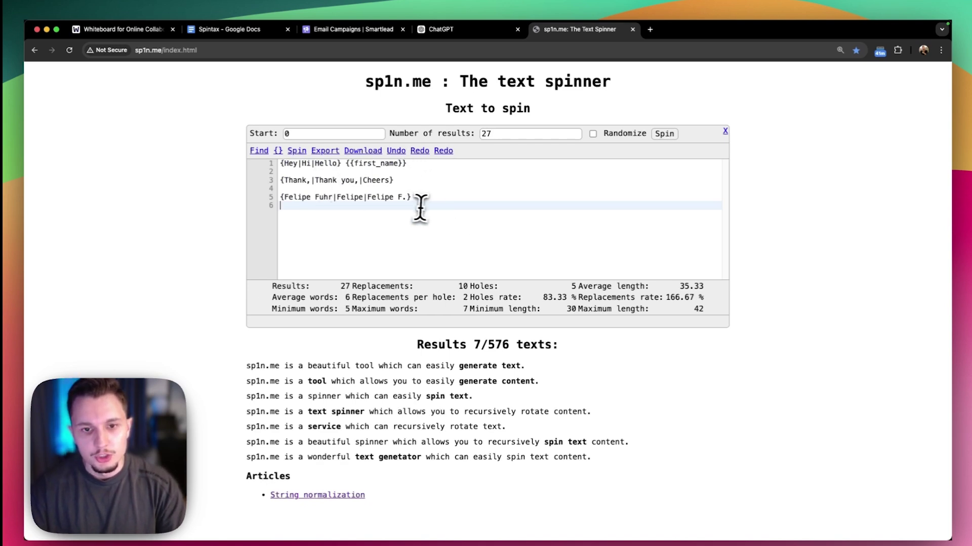
# Review the pasted lines and the 27-result count, placing the caret after the last line
pyautogui.moveTo(413, 198); pyautogui.dragTo(271, 169)
pyautogui.click(494, 134)
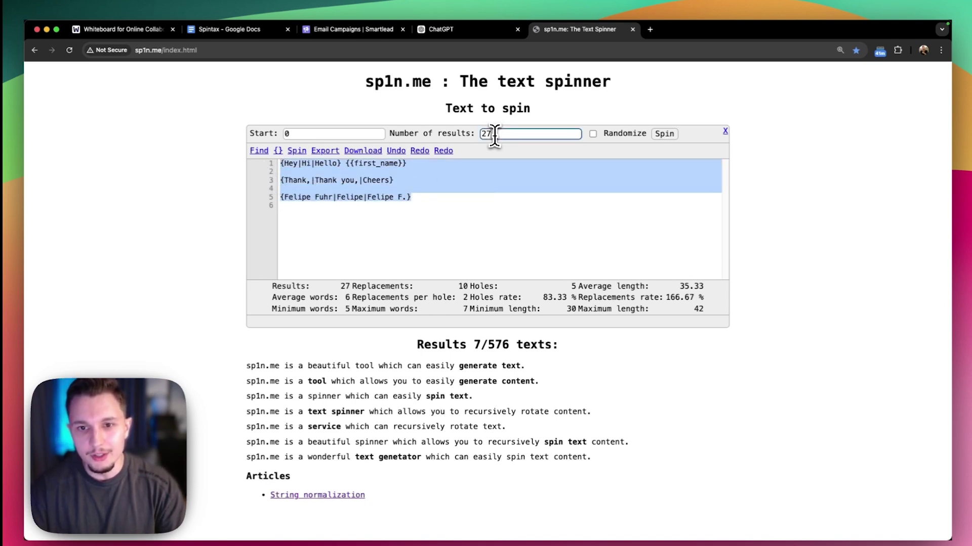
pyautogui.moveTo(494, 135); pyautogui.dragTo(479, 139)
pyautogui.click(474, 209)
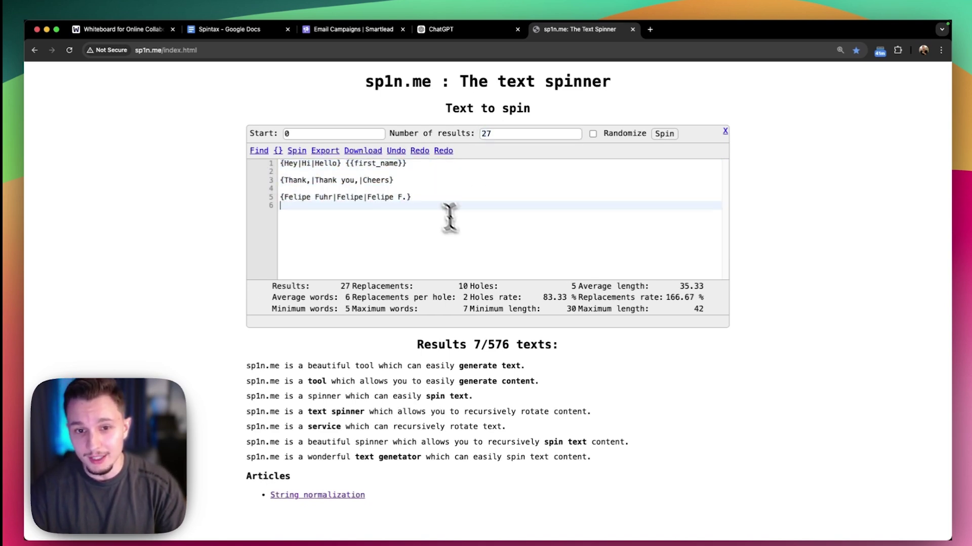
pyautogui.click(428, 172)
pyautogui.click(444, 223)
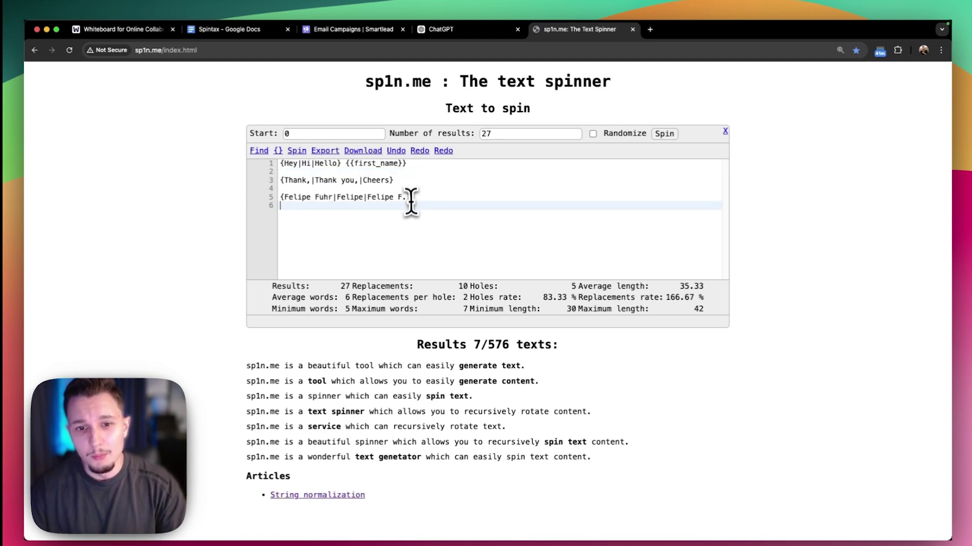
pyautogui.moveTo(408, 192); pyautogui.dragTo(242, 213)
pyautogui.click(290, 223)
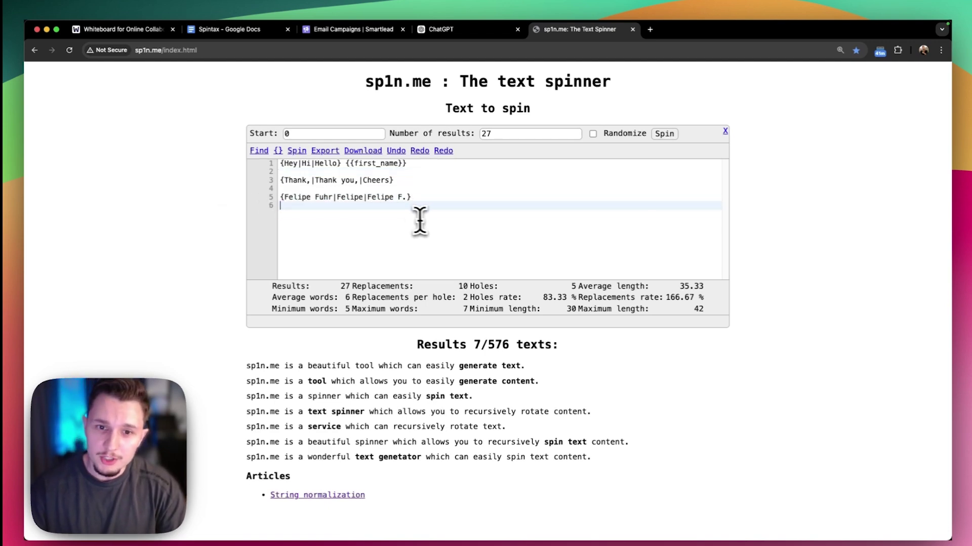
# Add line 7 with three {Hey|Hi|Hello} groups, raising the count to 729 results
pyautogui.press('Return')
pyautogui.write('{Hey')
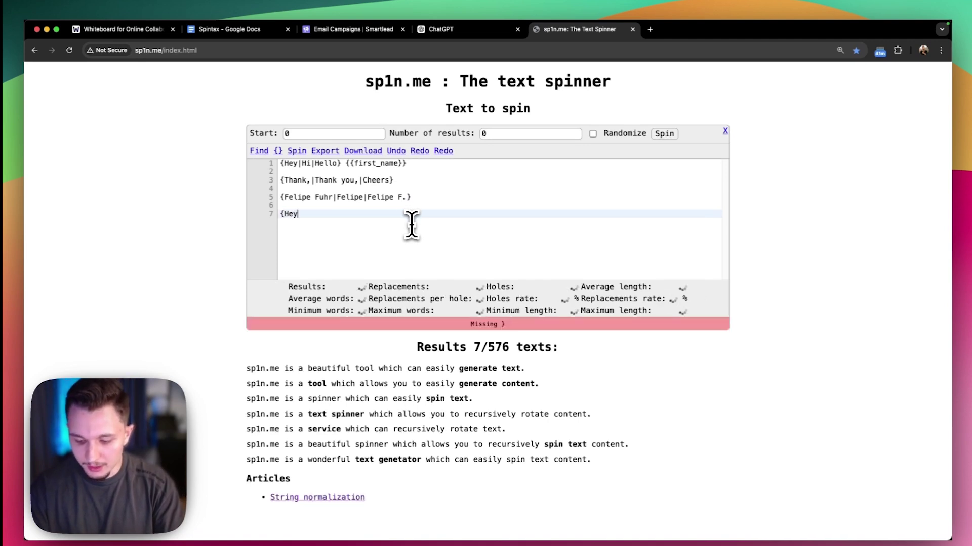
pyautogui.write('|Hi|Hello}')
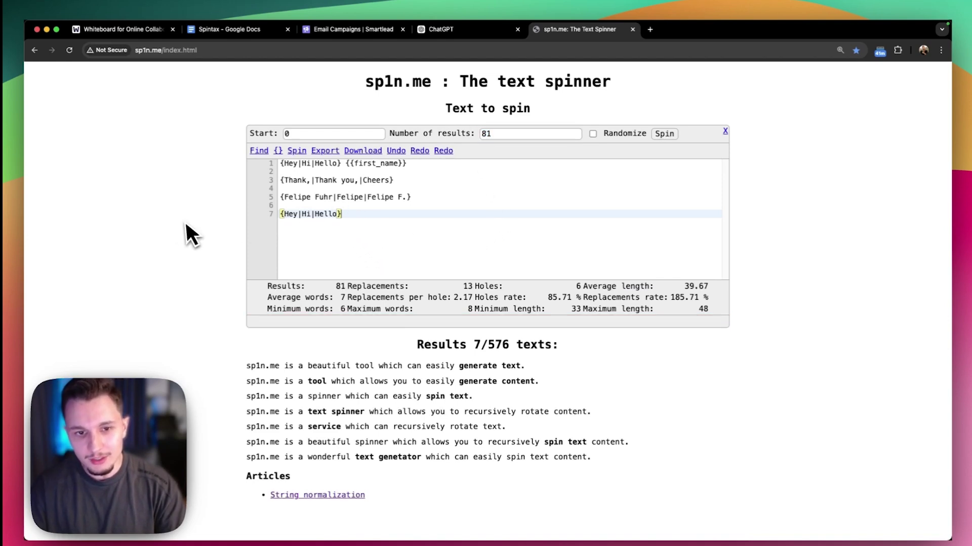
pyautogui.press('super+a')
pyautogui.click(369, 217)
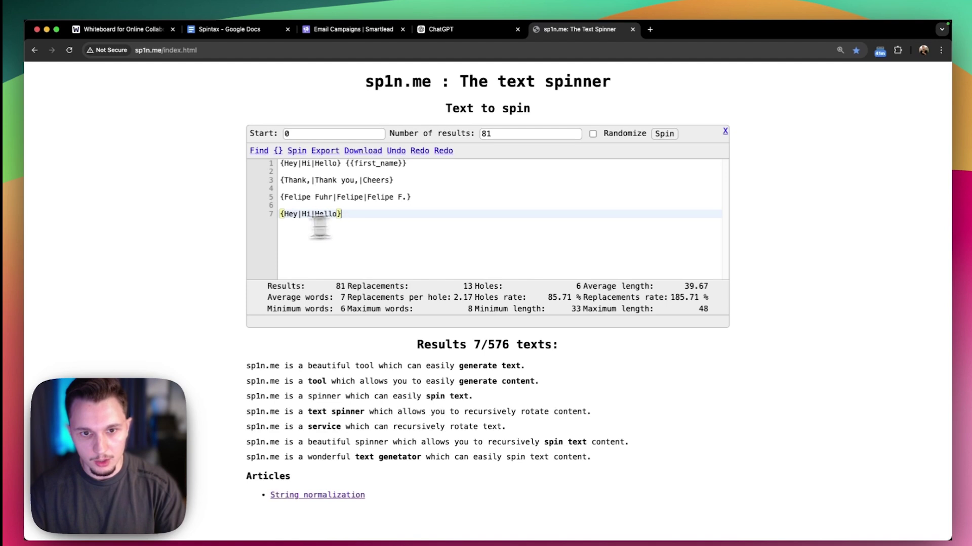
pyautogui.moveTo(343, 215); pyautogui.dragTo(277, 213)
pyautogui.press('super+c')
pyautogui.press('Right')
pyautogui.press('super+v')
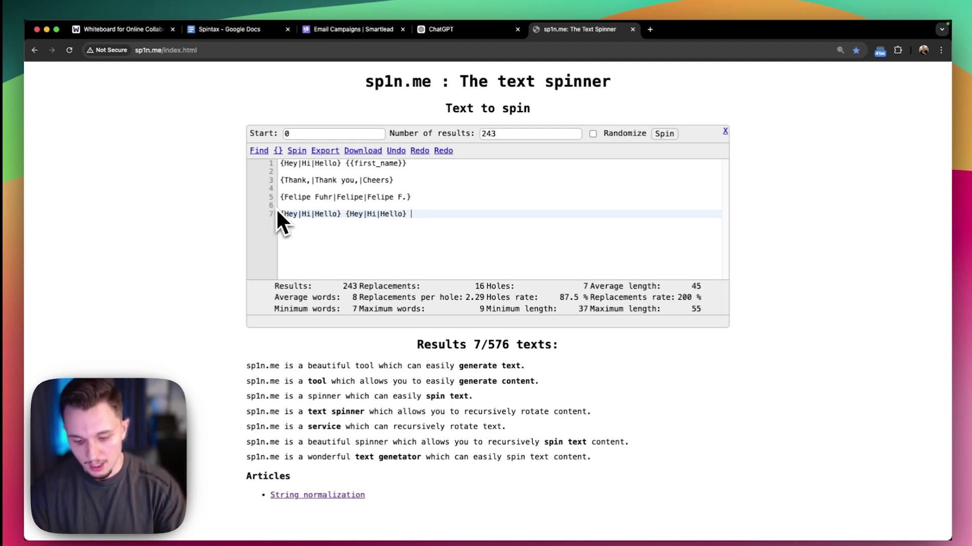
pyautogui.press('super+v')
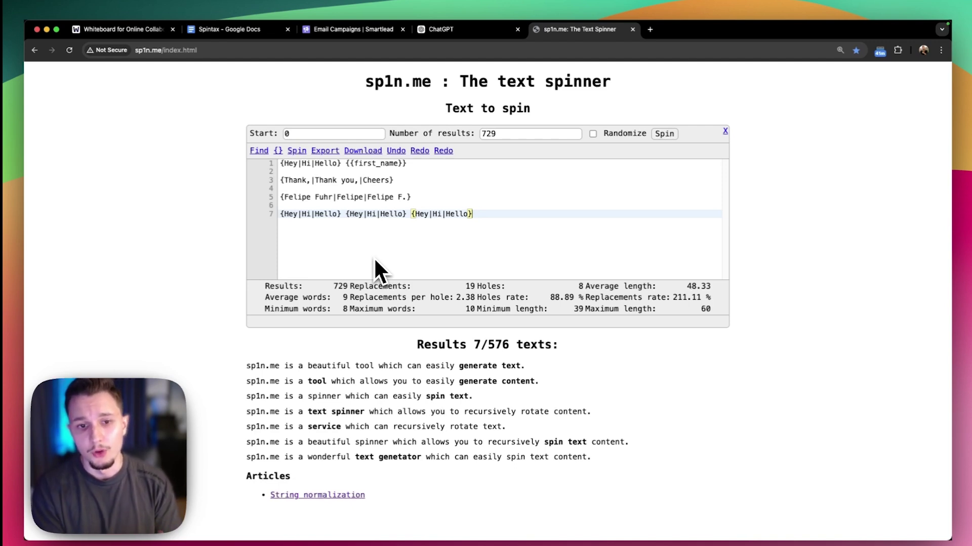
# Replace Hello in the first greeting group with Good morning
pyautogui.doubleClick(325, 164)
pyautogui.press('BackSpace')
pyautogui.press('BackSpace')
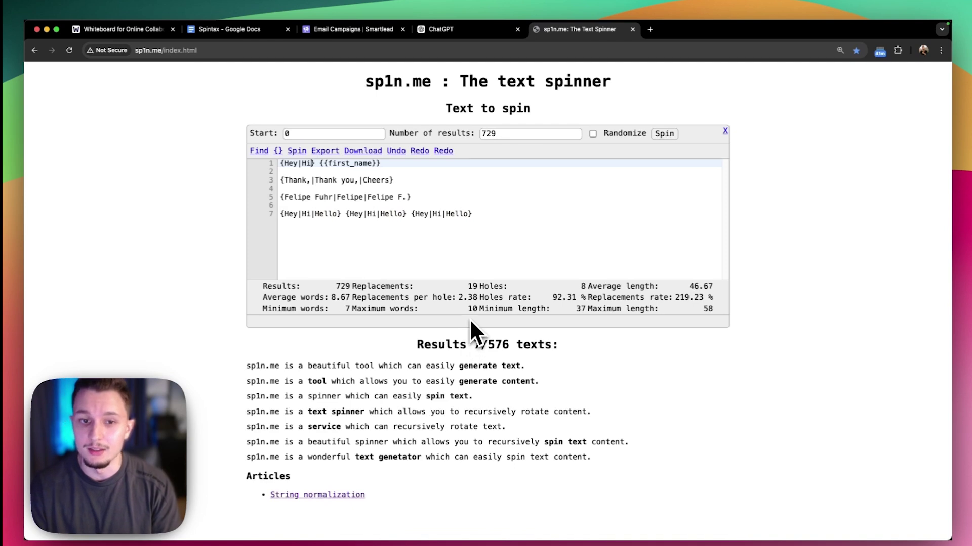
pyautogui.write('|Good morning')
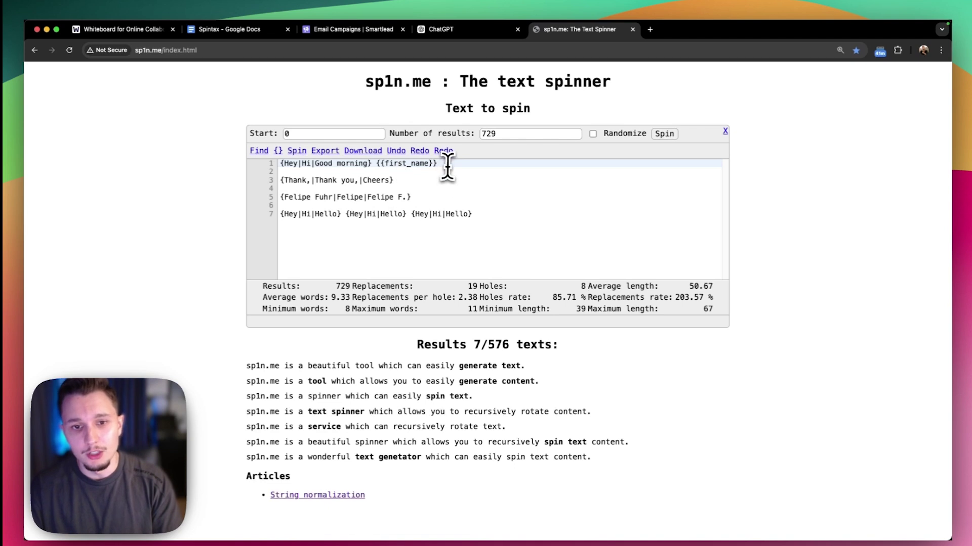
# Remove all the spintax from the sp1n.me editor
pyautogui.moveTo(281, 181); pyautogui.dragTo(401, 180)
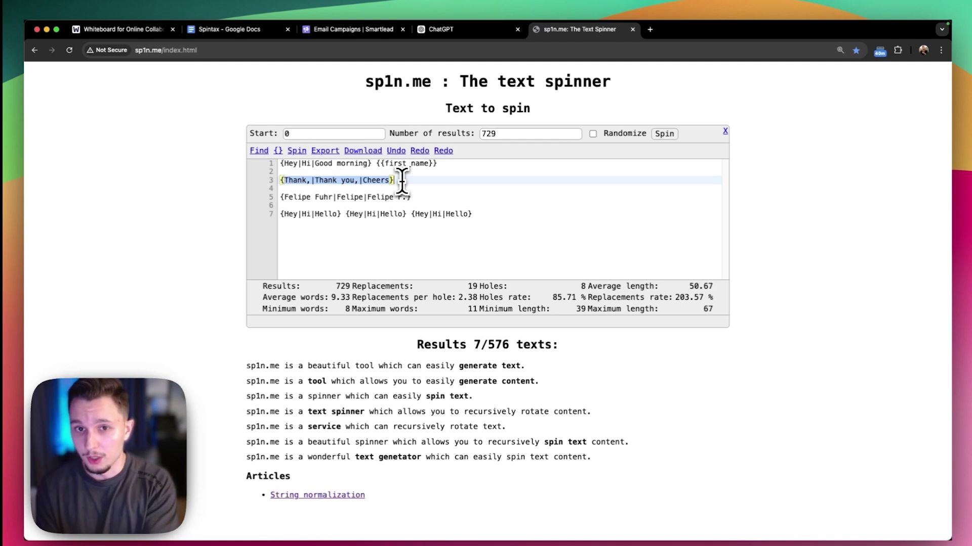
pyautogui.moveTo(526, 233); pyautogui.dragTo(278, 167)
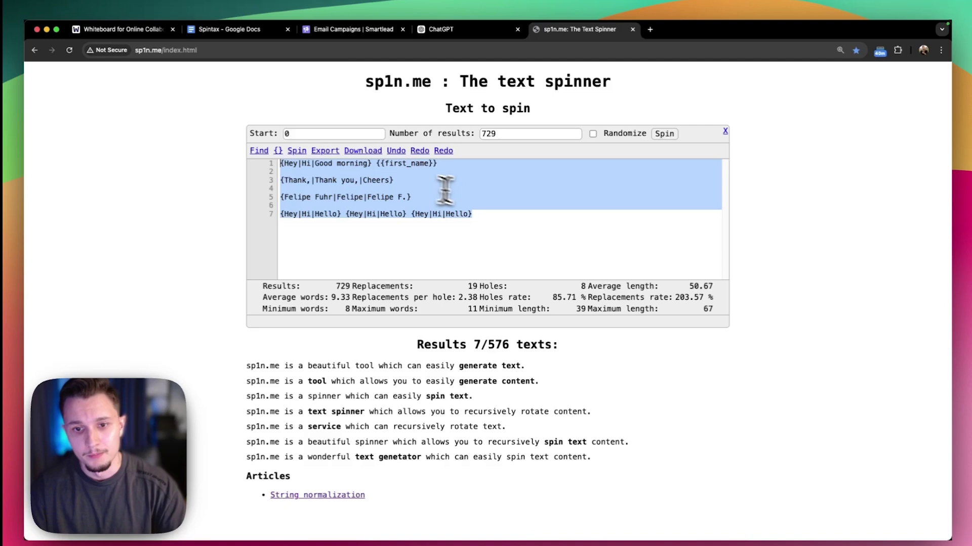
pyautogui.click(507, 248)
pyautogui.press('super+a')
pyautogui.press('BackSpace')
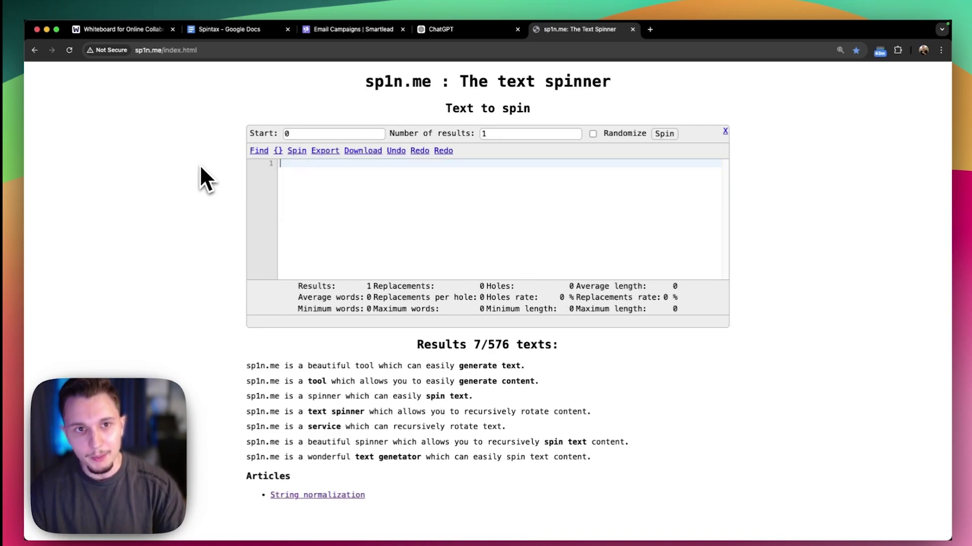
# Paste the spintax into Smartlead's Stage 1 email body and preview how it renders
pyautogui.click(377, 34)
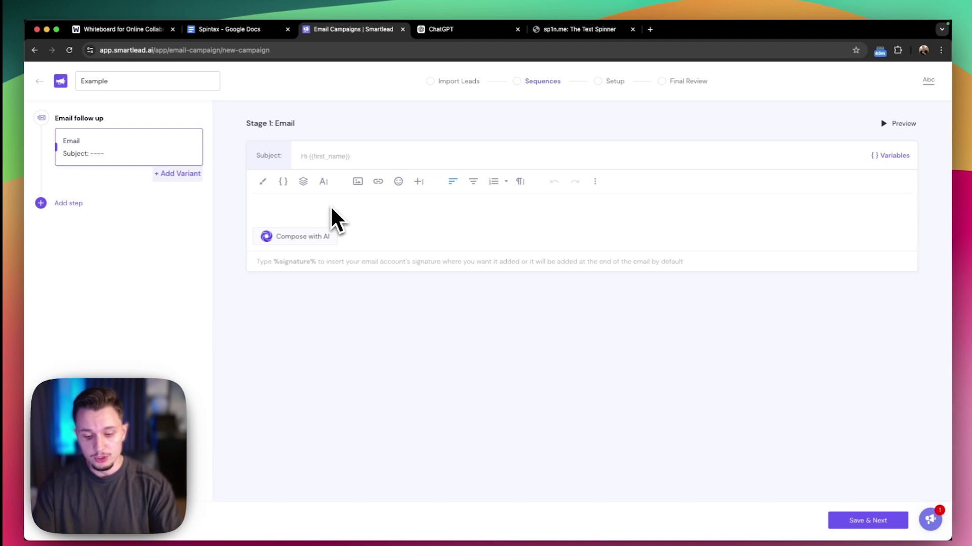
pyautogui.press('super+v')
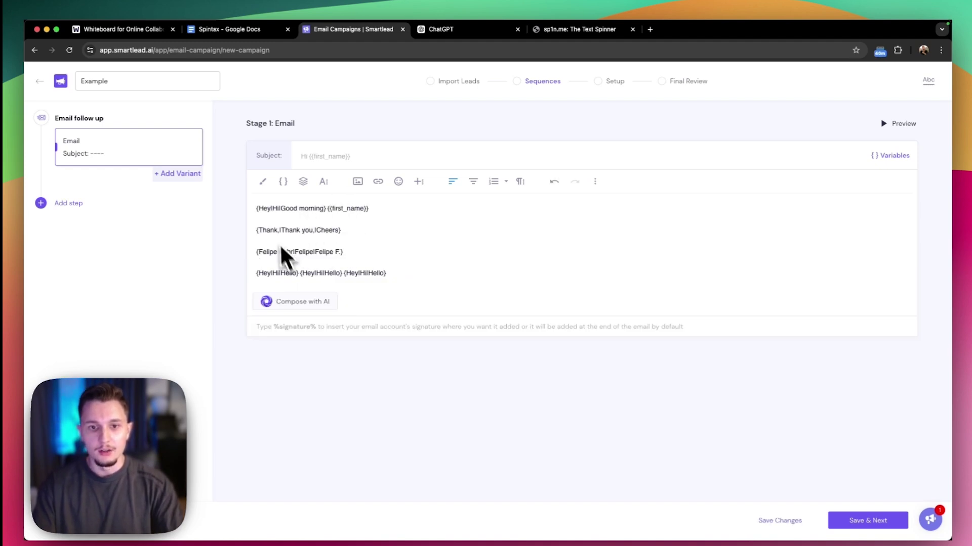
pyautogui.click(888, 124)
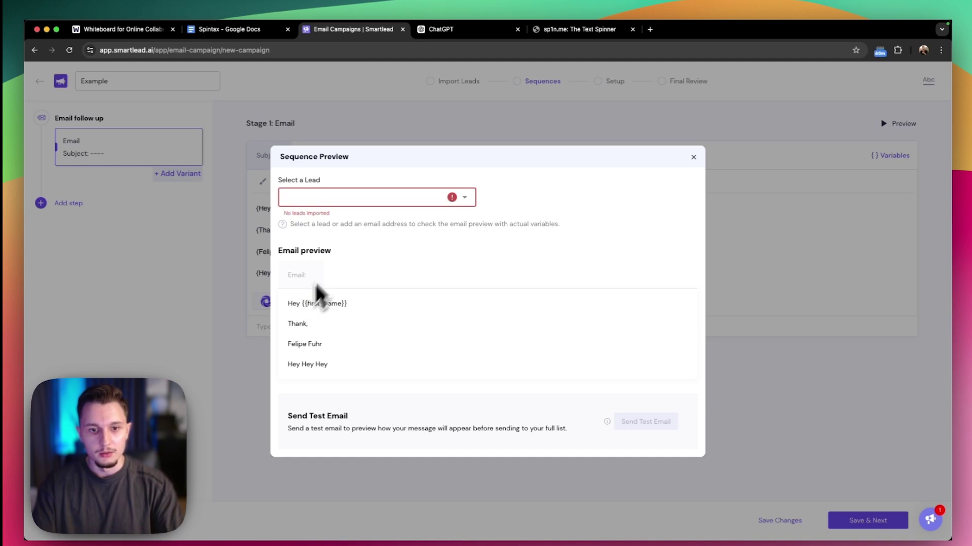
pyautogui.moveTo(299, 317)
pyautogui.mouseDown()
pyautogui.moveTo(291, 315)
pyautogui.moveTo(347, 381)
pyautogui.moveTo(289, 306)
pyautogui.mouseUp()
pyautogui.click(314, 353)
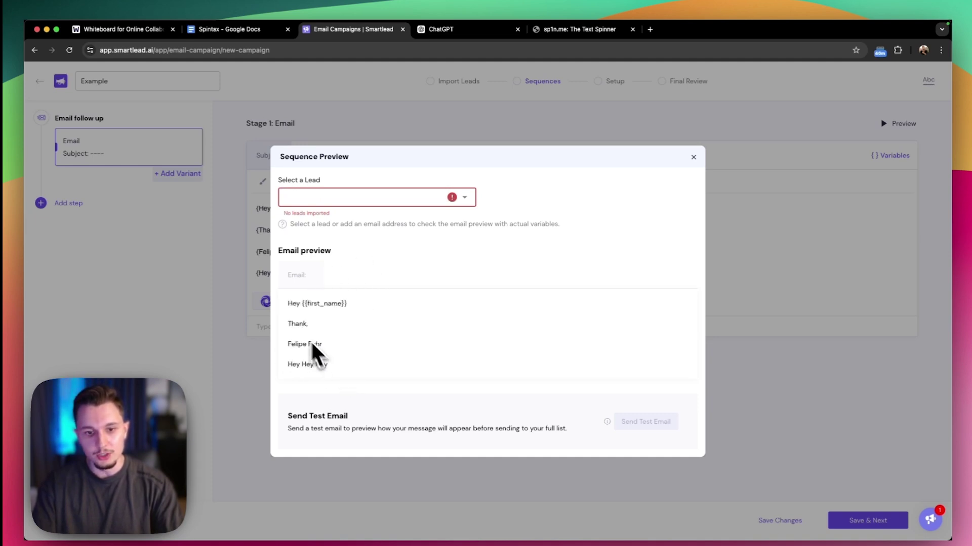
pyautogui.doubleClick(289, 304)
pyautogui.click(217, 271)
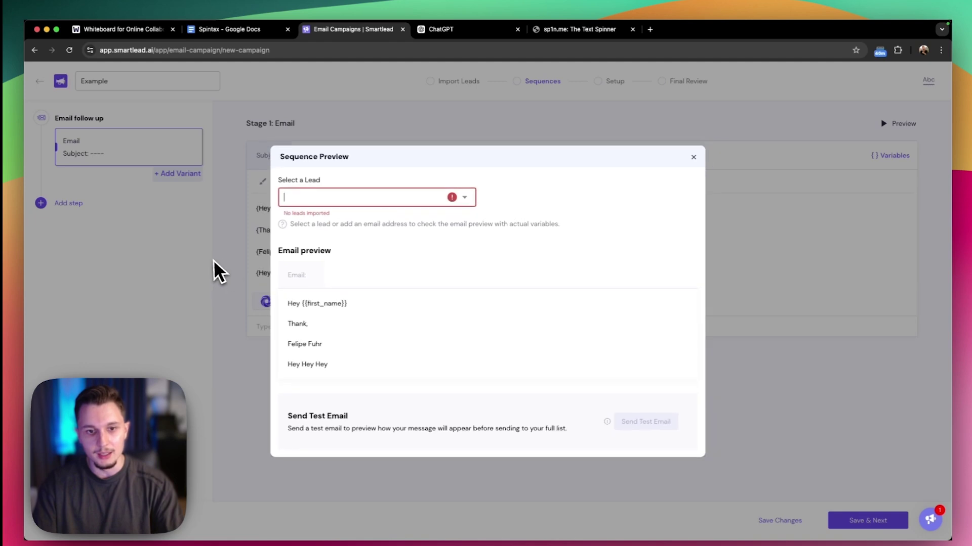
# Recheck the preview a few times, then select the whole spintax email body
pyautogui.click(694, 157)
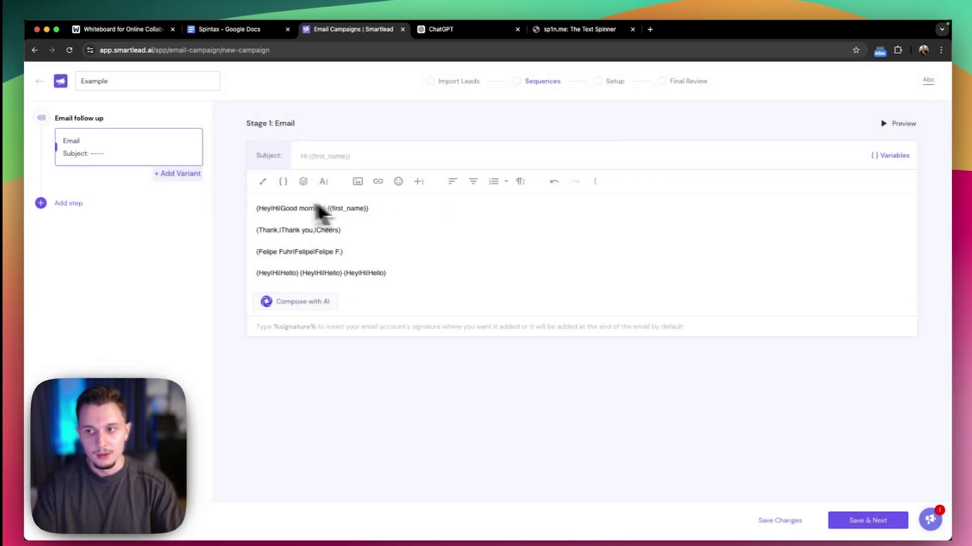
pyautogui.click(885, 131)
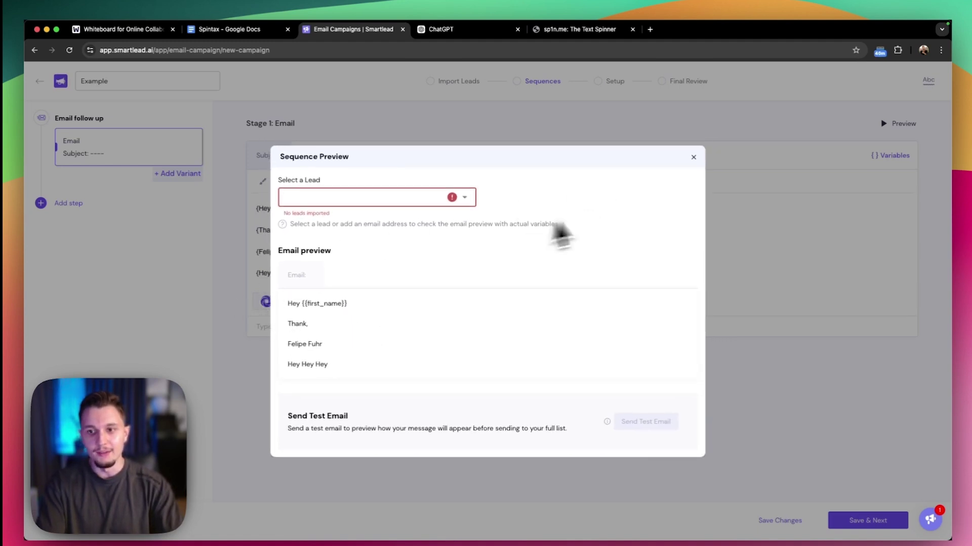
pyautogui.click(693, 158)
pyautogui.click(888, 126)
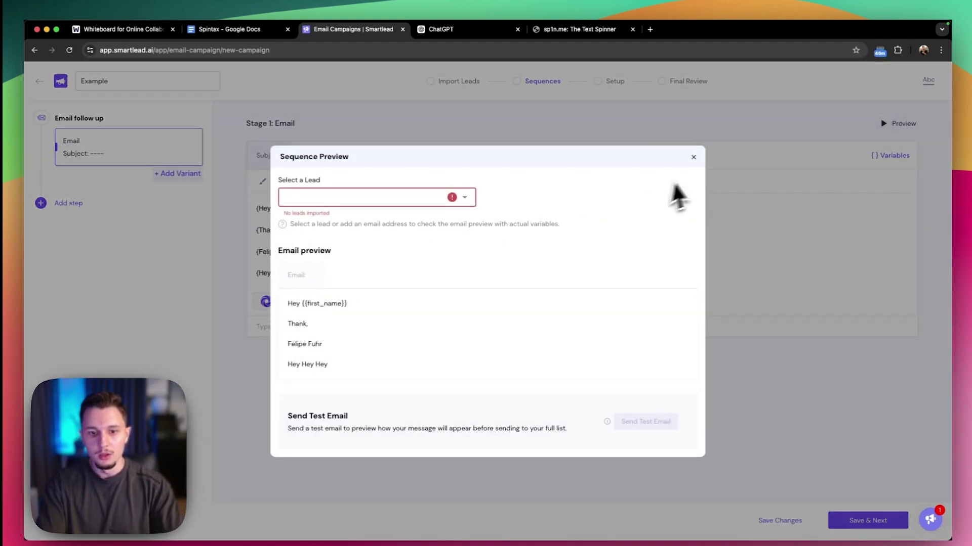
pyautogui.click(691, 161)
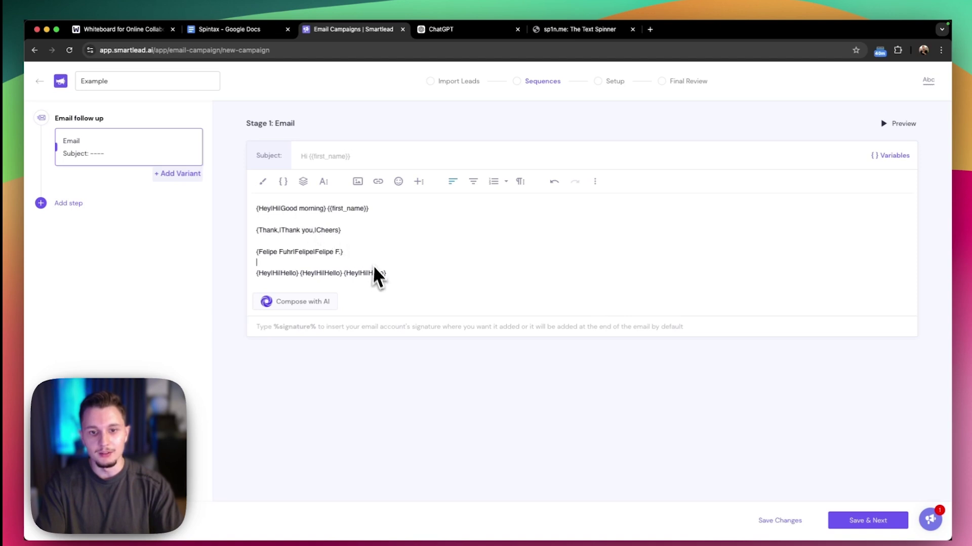
pyautogui.press('super+a')
pyautogui.click(410, 282)
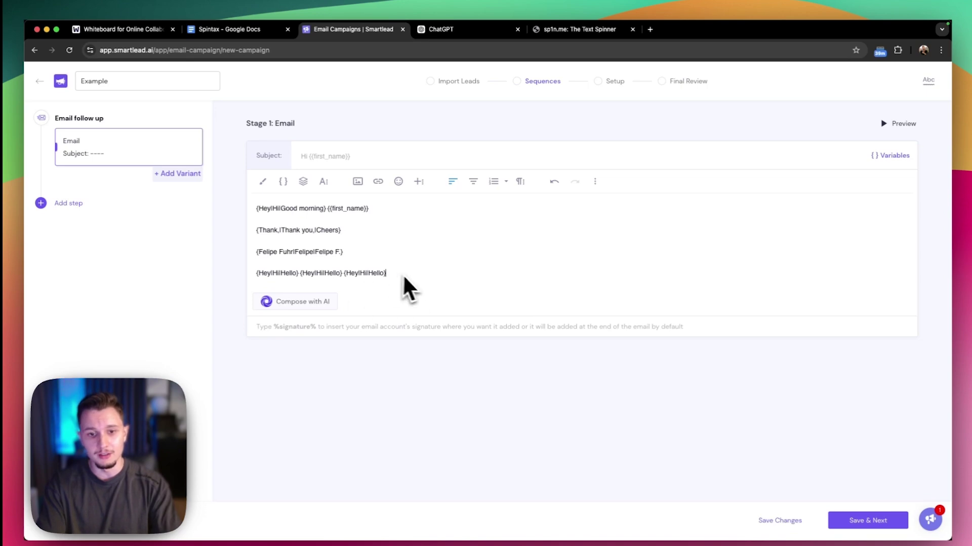
pyautogui.moveTo(402, 274); pyautogui.dragTo(234, 205)
# Cut the spintax from Smartlead, paste it into Instantly's Step 1 email and check the preview
pyautogui.hotkey('ctrl', 'x')
pyautogui.hotkey('ctrl', 'Up')
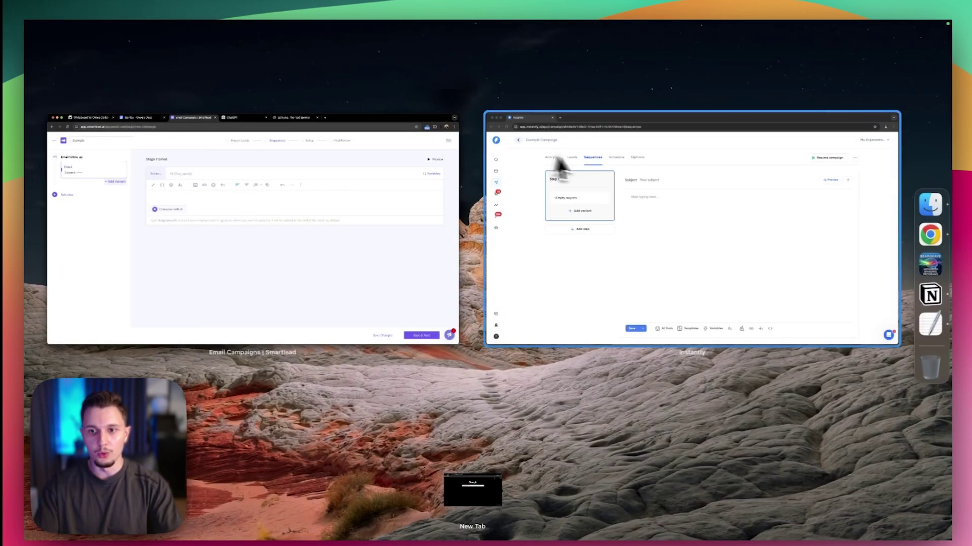
pyautogui.click(557, 167)
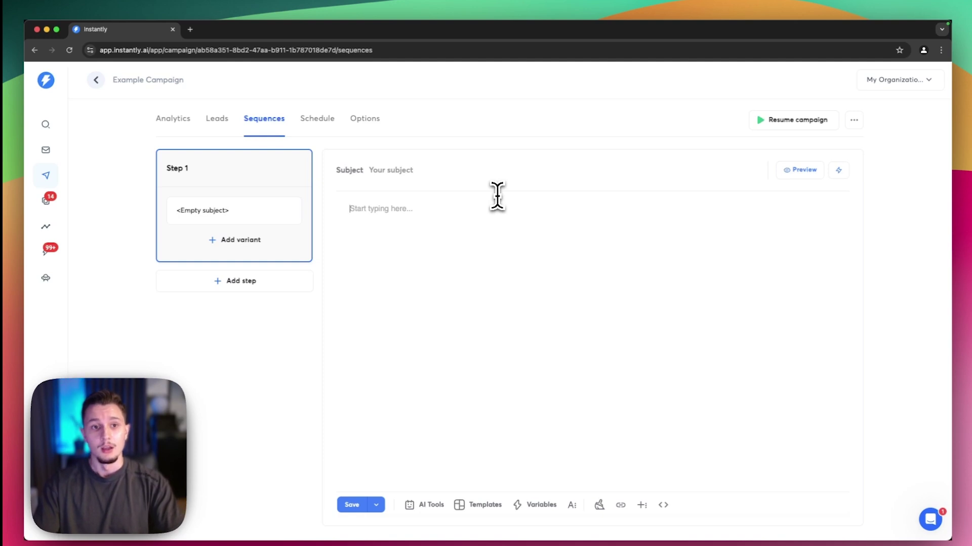
pyautogui.hotkey('ctrl', 'v')
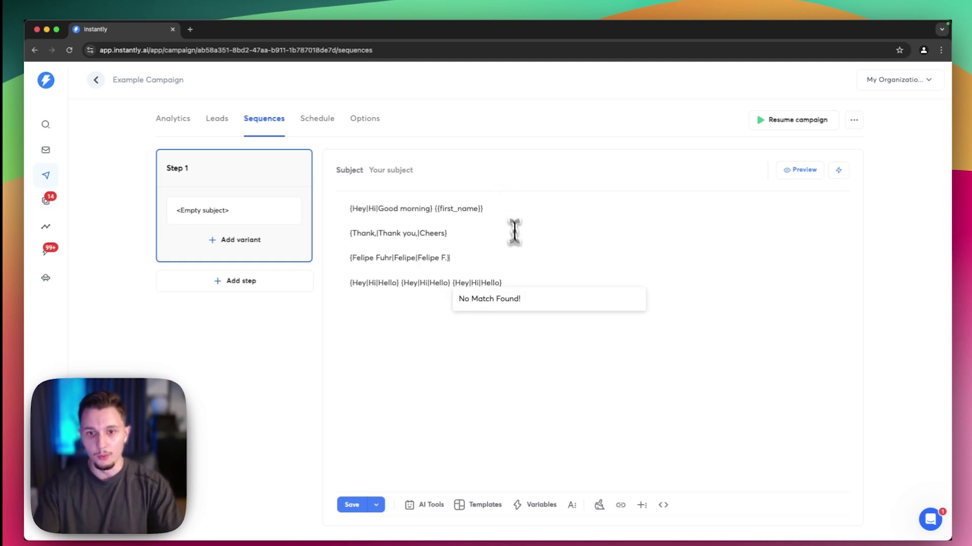
pyautogui.click(780, 174)
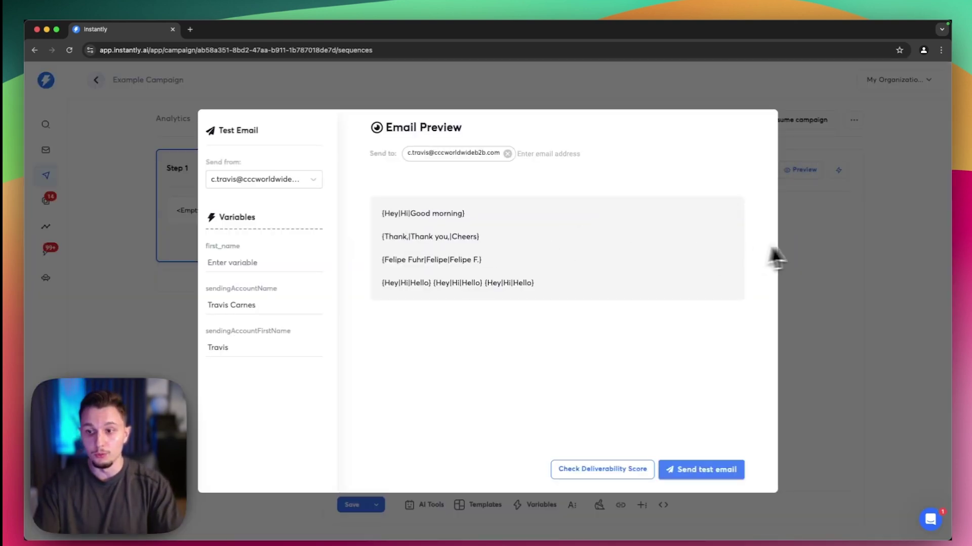
pyautogui.click(781, 243)
pyautogui.click(353, 208)
# Wrap the first greeting group as {{RANDOM|Hey|Hi|Hello}} and copy the {{RANDOM| prefix
pyautogui.write('{RANDOM|Hey|Hi|Good morning} {{first_name')
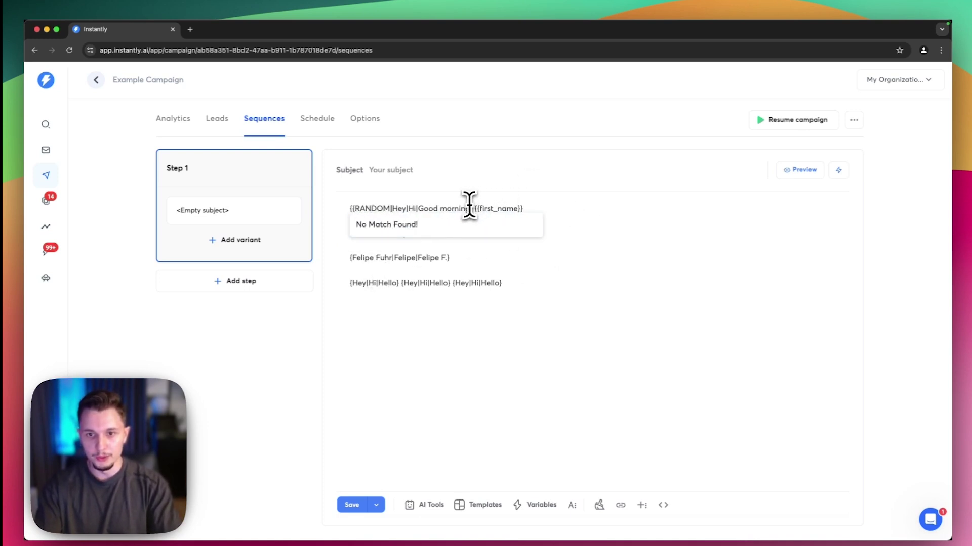
pyautogui.click(472, 209)
pyautogui.write('}')
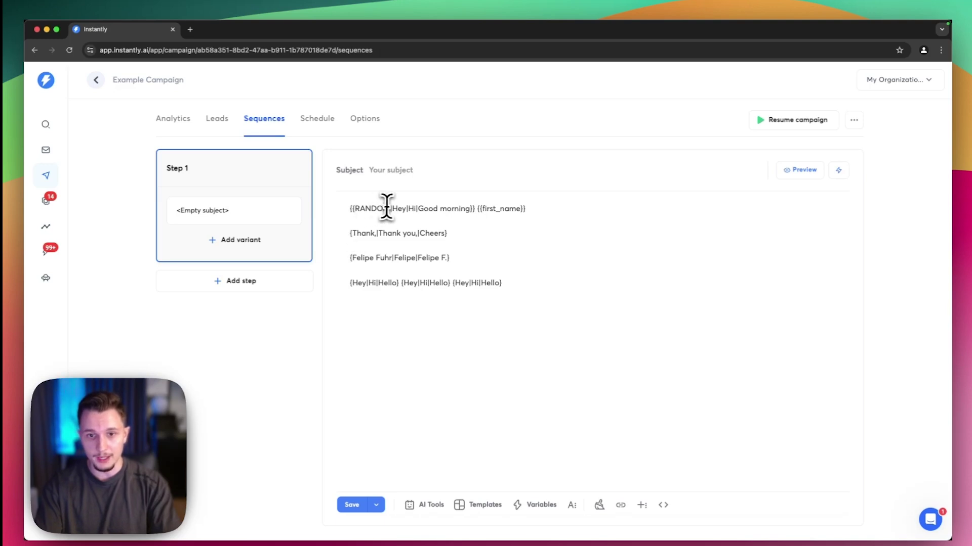
pyautogui.moveTo(392, 208); pyautogui.dragTo(336, 208)
pyautogui.hotkey('ctrl', 'c')
# Paste the {{RANDOM| prefix before the groups on lines 2–4, including both extra Hey groups
pyautogui.click(353, 233)
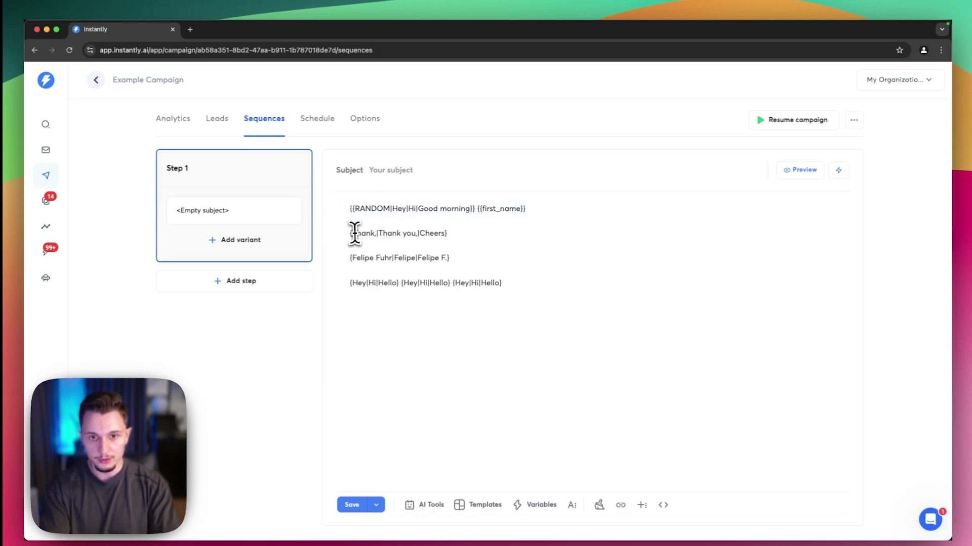
pyautogui.hotkey('ctrl', 'v')
pyautogui.click(357, 259)
pyautogui.hotkey('ctrl', 'v')
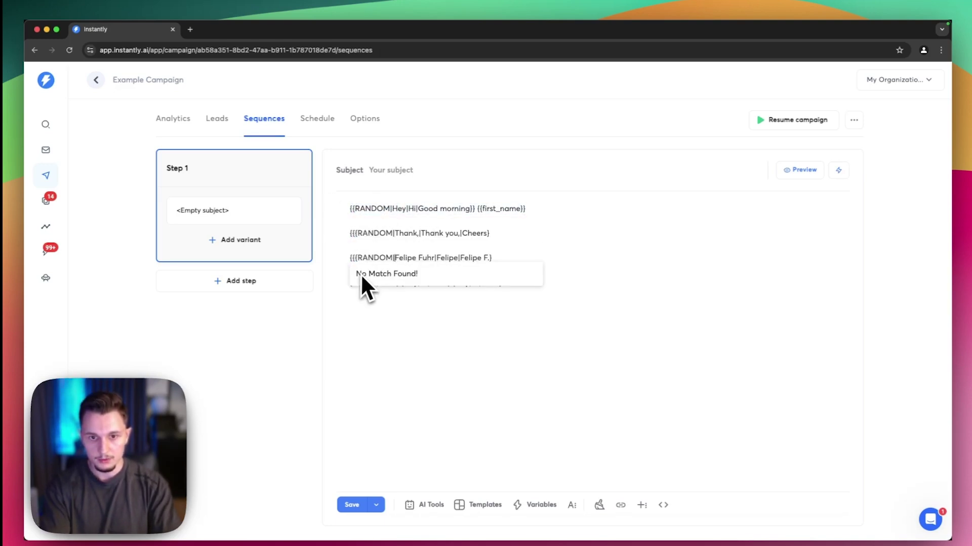
pyautogui.click(353, 284)
pyautogui.hotkey('ctrl', 'v')
pyautogui.click(443, 284)
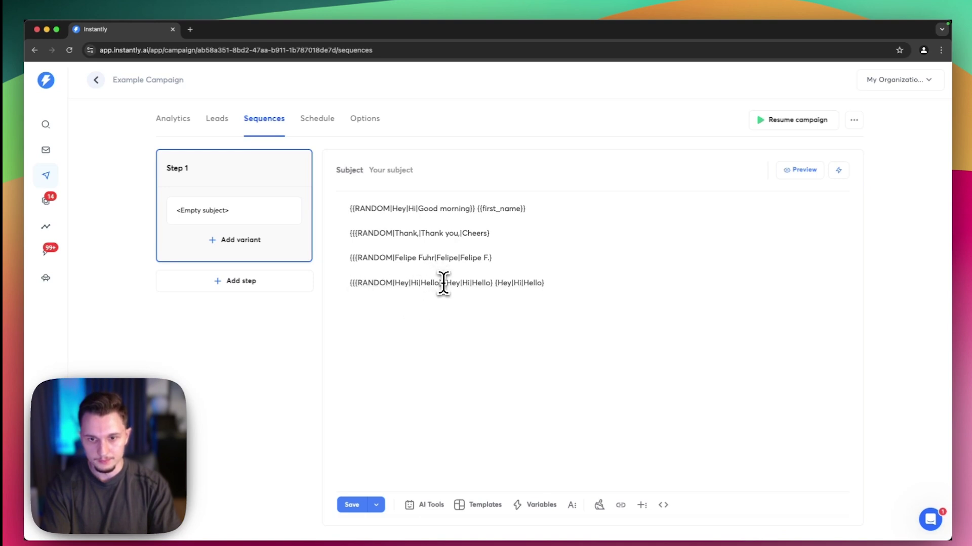
pyautogui.hotkey('ctrl', 'v')
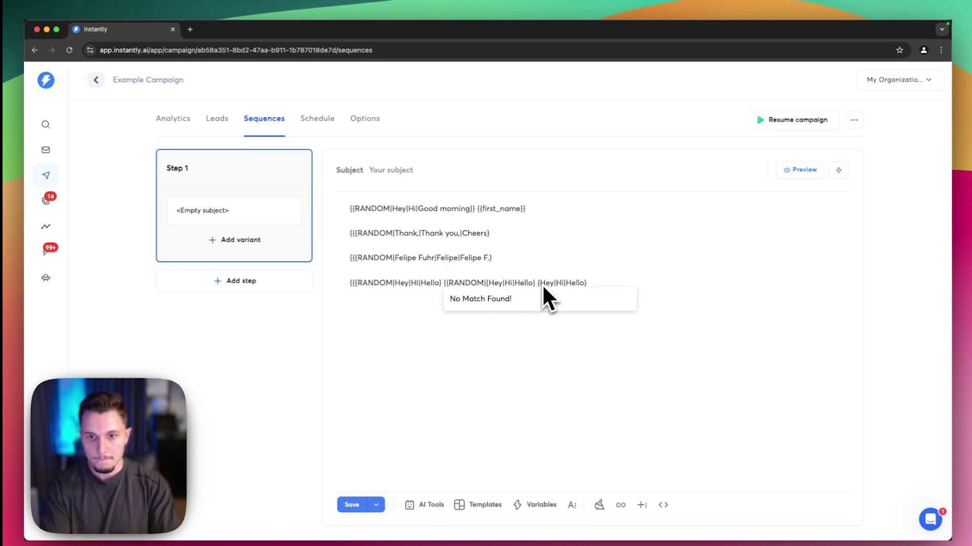
pyautogui.press('Delete')
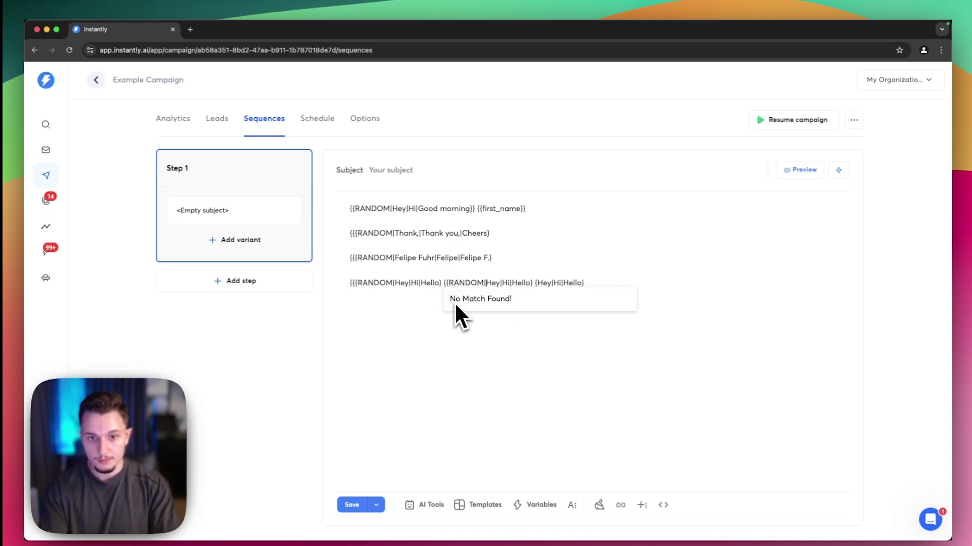
pyautogui.click(535, 284)
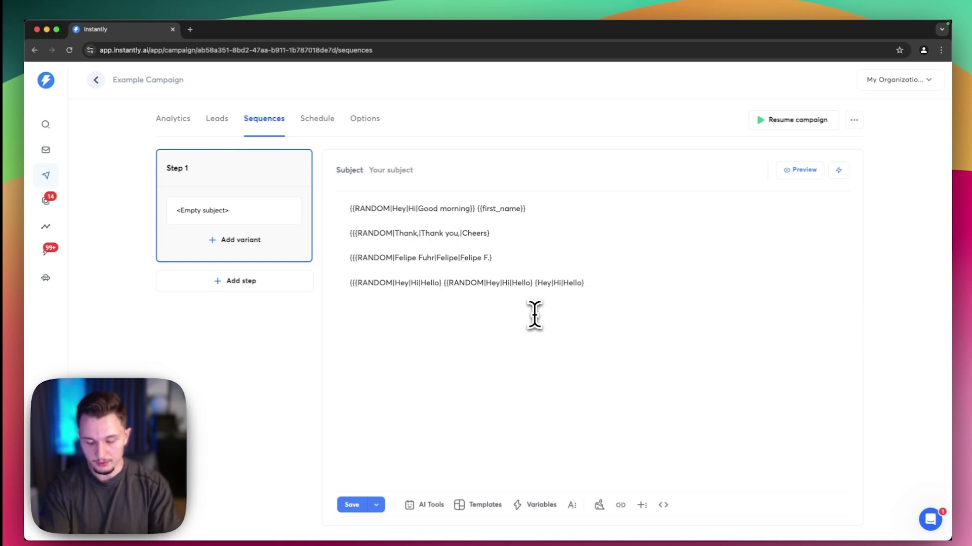
pyautogui.hotkey('ctrl', 'v')
pyautogui.press('Delete')
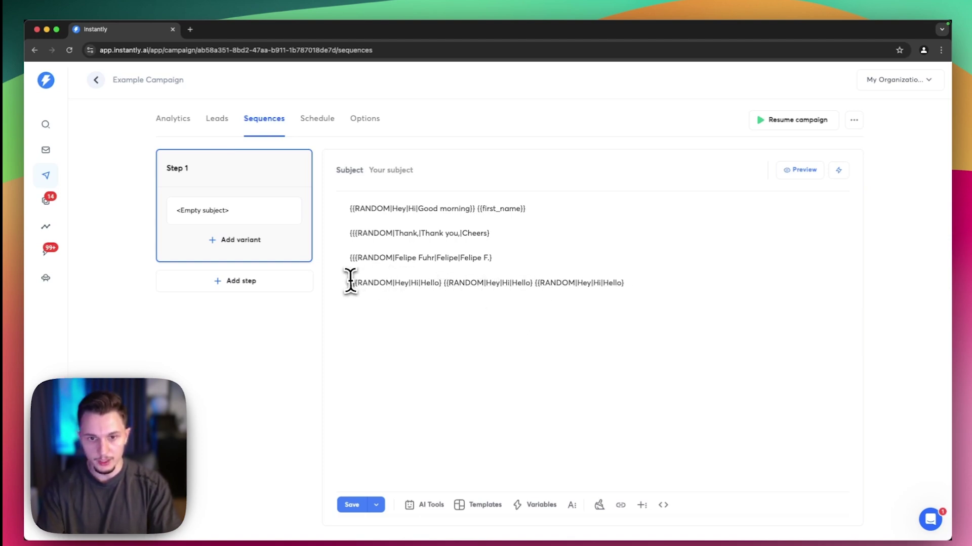
# Delete the leftover extra opening braces on lines 2, 3 and 4
pyautogui.click(350, 282)
pyautogui.press('Delete')
pyautogui.click(353, 257)
pyautogui.press('Delete')
pyautogui.click(355, 233)
pyautogui.press('Delete')
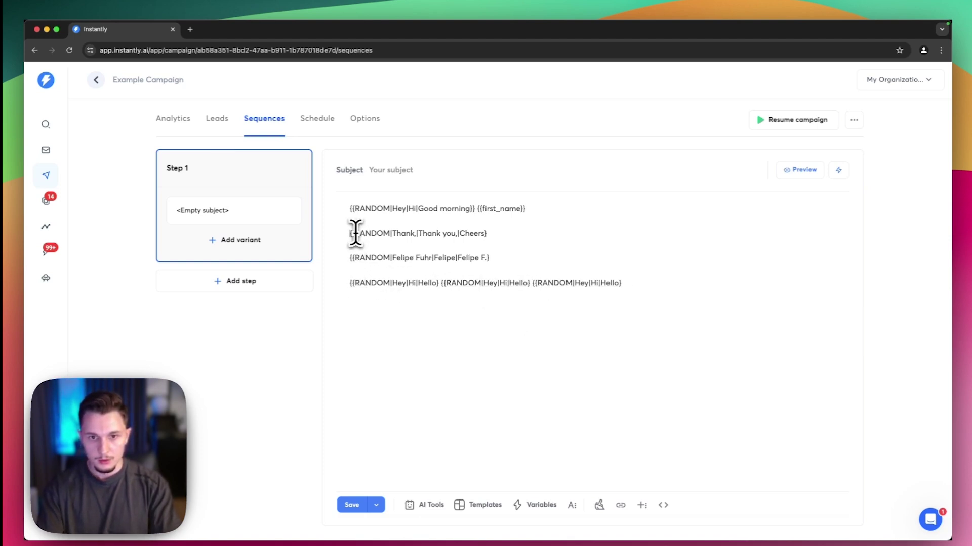
# Add the extra closing brace to each remaining group on lines 2–4
pyautogui.click(487, 234)
pyautogui.write('}')
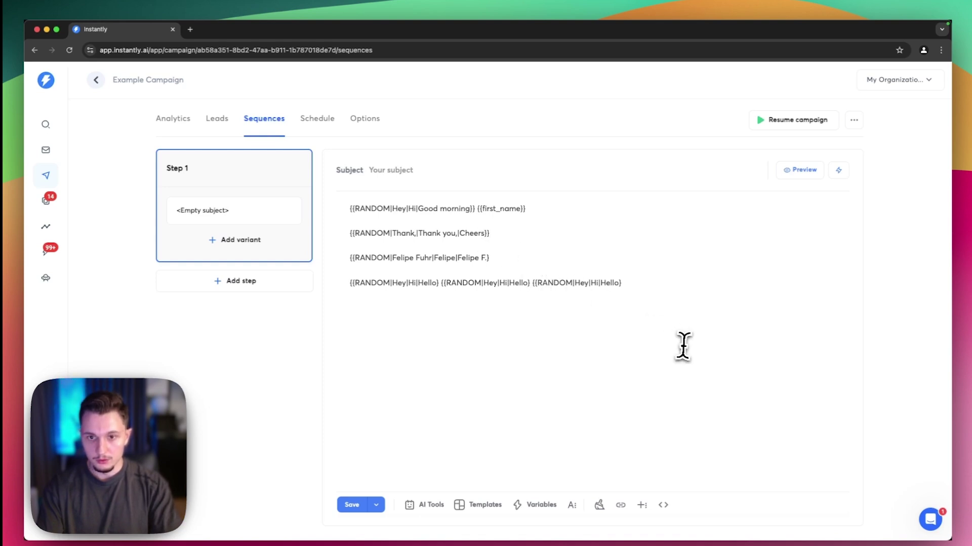
pyautogui.click(576, 259)
pyautogui.write('}')
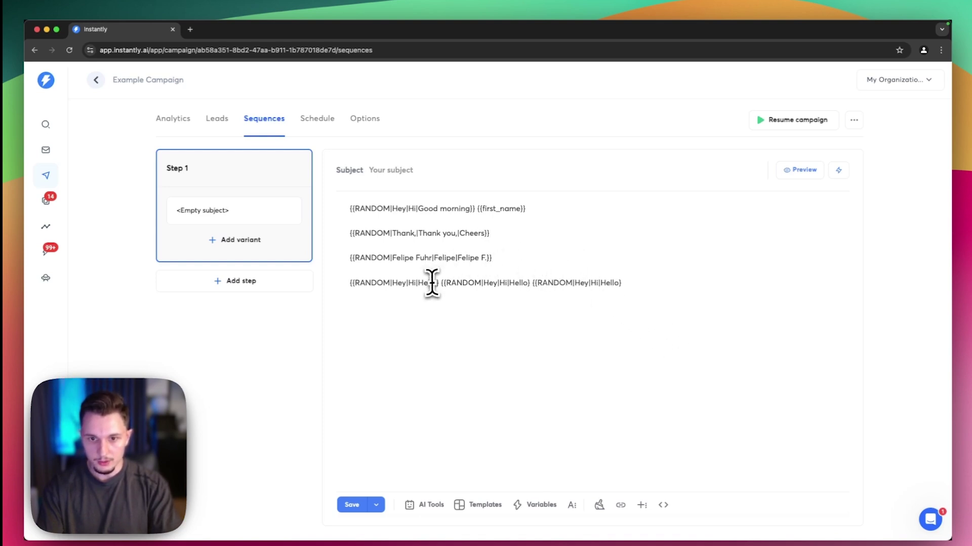
pyautogui.click(438, 283)
pyautogui.write('}')
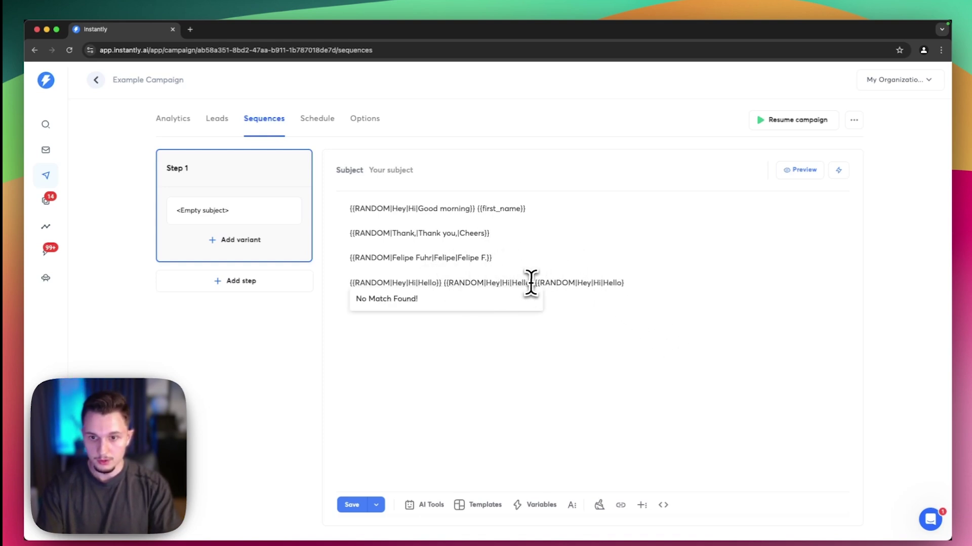
pyautogui.click(530, 282)
pyautogui.write('}')
pyautogui.click(629, 283)
pyautogui.write('}')
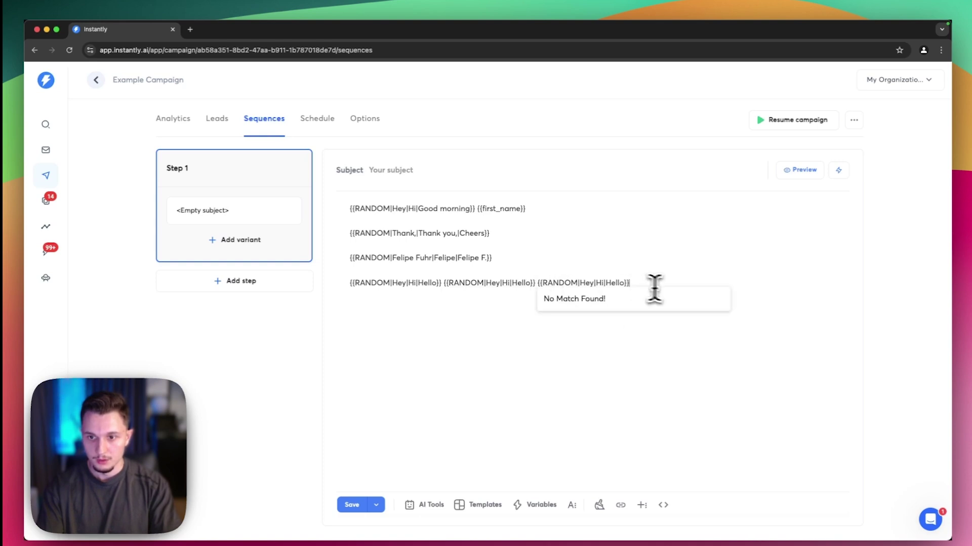
# Preview the email to check the RANDOM spintax renders as spun text
pyautogui.click(798, 170)
pyautogui.tripleClick(516, 273)
pyautogui.click(491, 316)
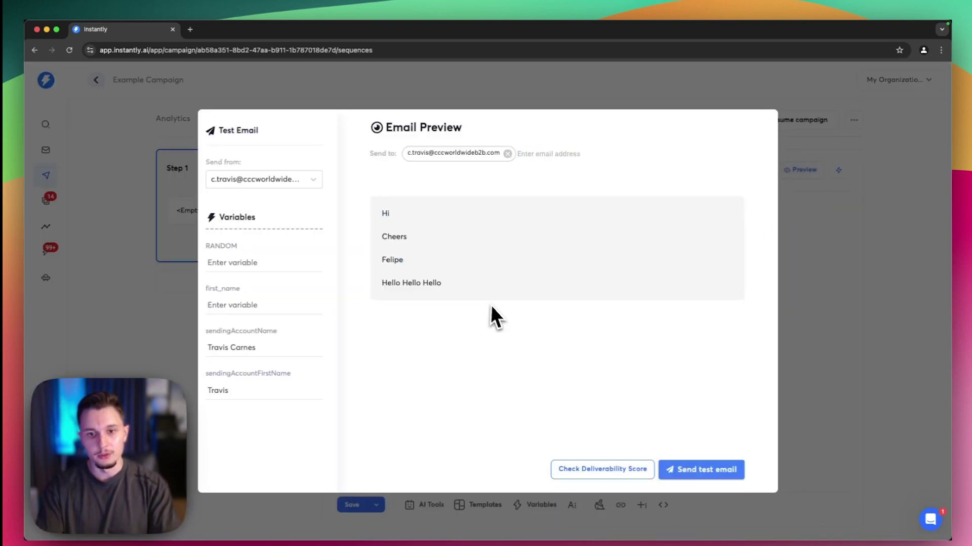
pyautogui.moveTo(490, 316); pyautogui.dragTo(381, 216)
pyautogui.click(780, 284)
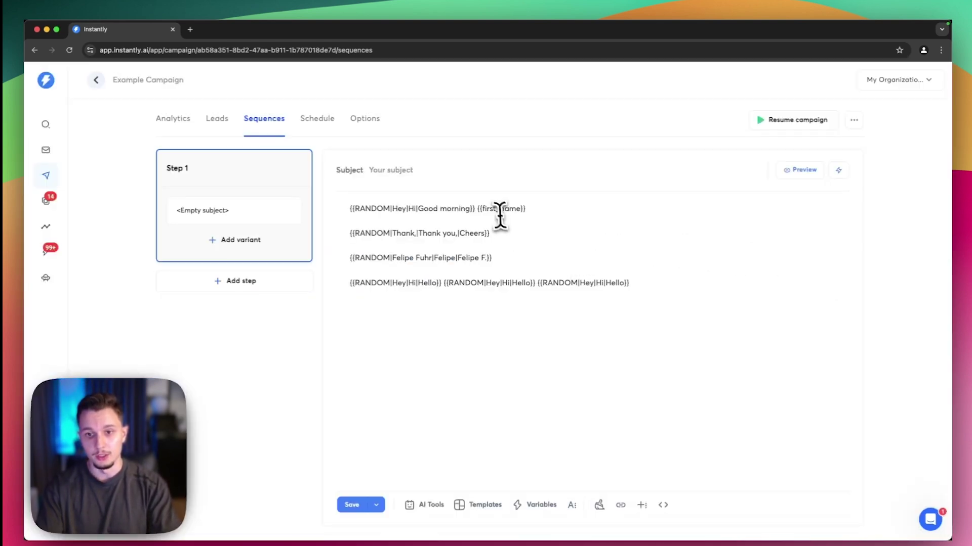
# Rename the name variable to {{firstName}} and confirm the spun preview
pyautogui.click(500, 212)
pyautogui.press('BackSpace')
pyautogui.click(565, 261)
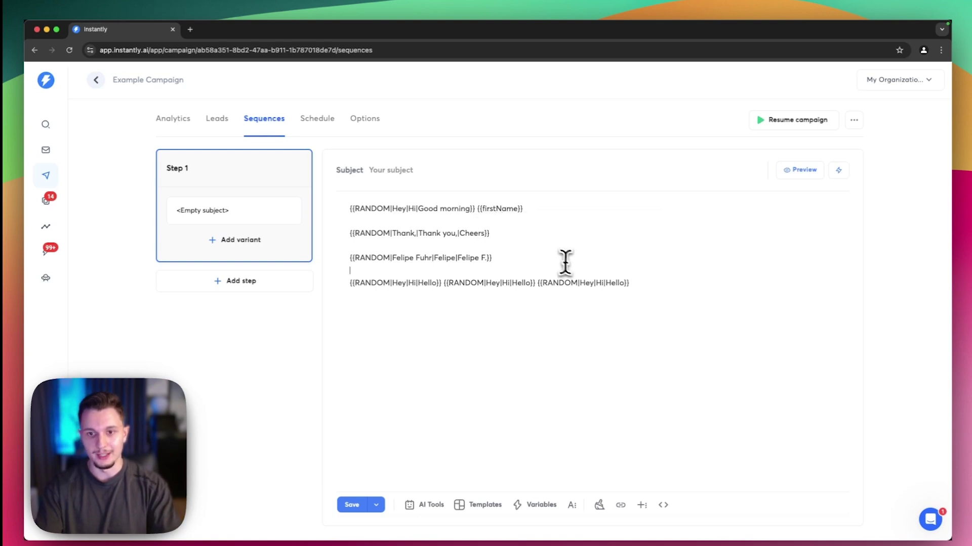
pyautogui.click(800, 170)
pyautogui.moveTo(466, 278); pyautogui.dragTo(339, 170)
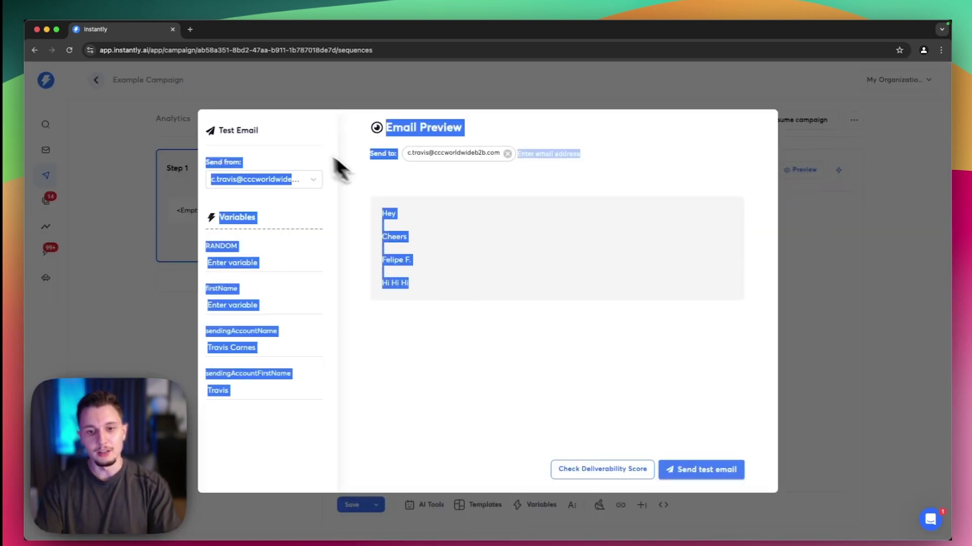
pyautogui.click(807, 282)
pyautogui.moveTo(640, 286); pyautogui.dragTo(354, 237)
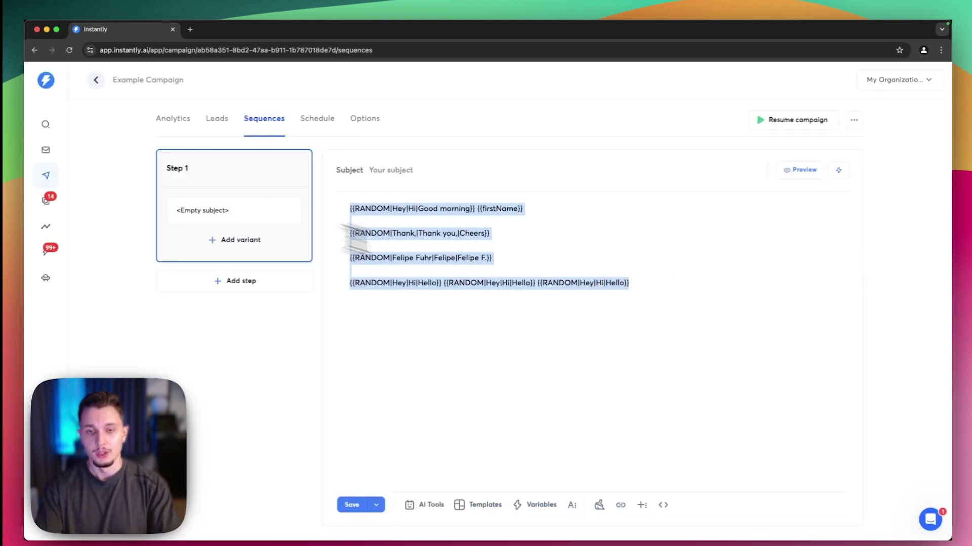
pyautogui.click(354, 237)
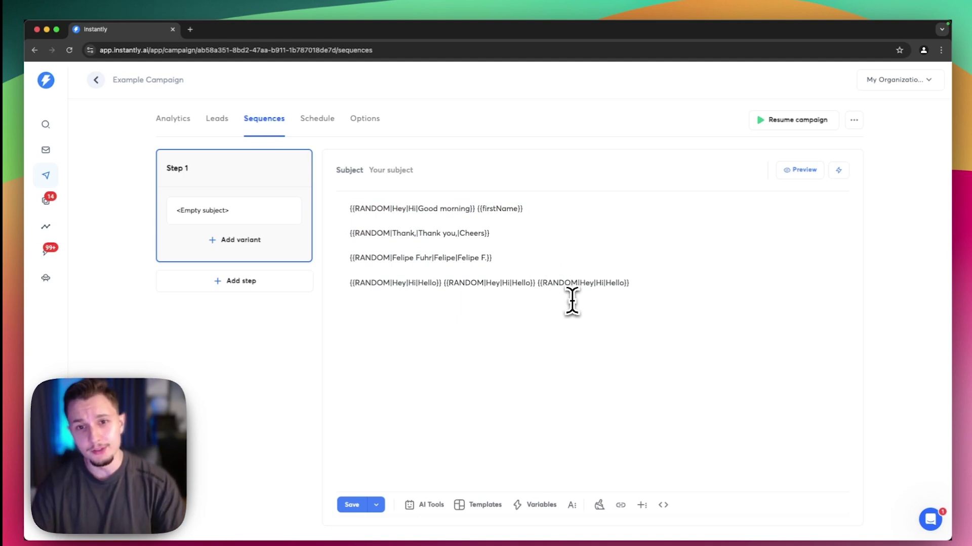
pyautogui.hotkey('ctrl', 'Up')
# Draw a second downward arrow into the top of the boxed rectangle on the whiteboard graph
pyautogui.click(620, 202)
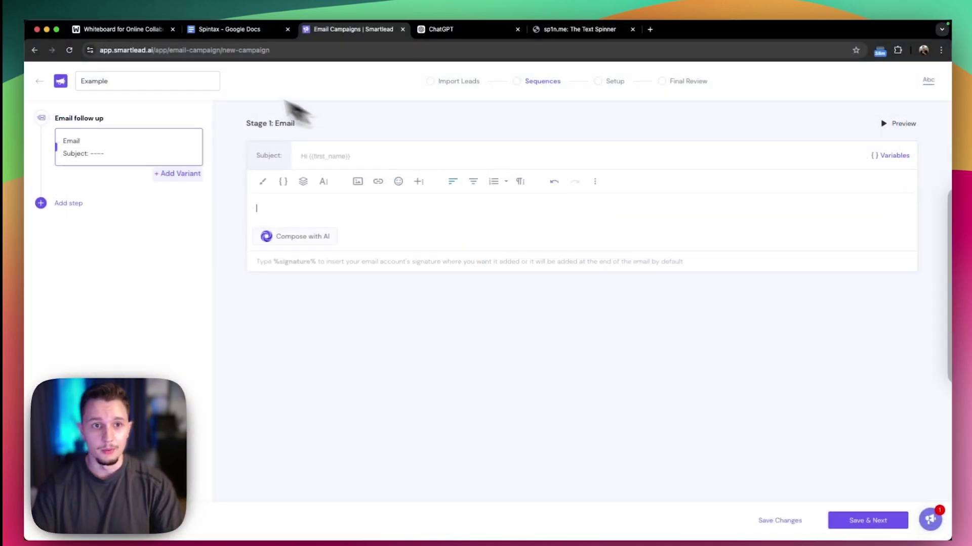
pyautogui.click(148, 30)
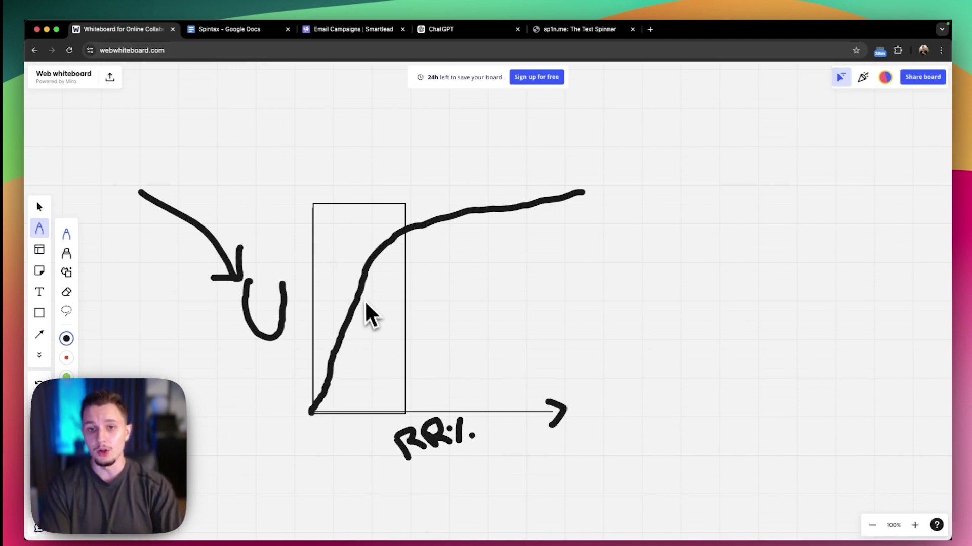
pyautogui.moveTo(275, 140); pyautogui.dragTo(306, 168)
pyautogui.moveTo(276, 164)
pyautogui.mouseDown()
pyautogui.moveTo(306, 178)
pyautogui.moveTo(321, 136)
pyautogui.mouseUp()
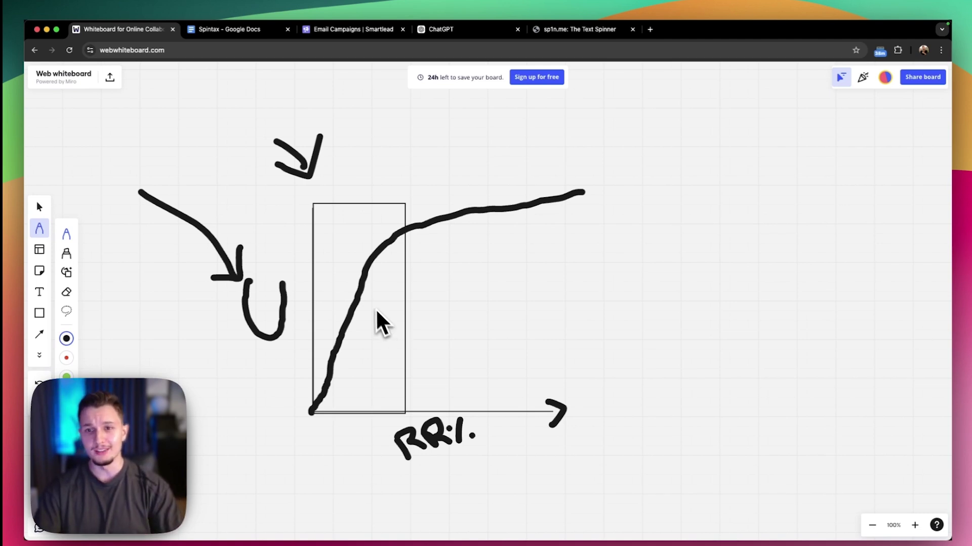
pyautogui.click(551, 32)
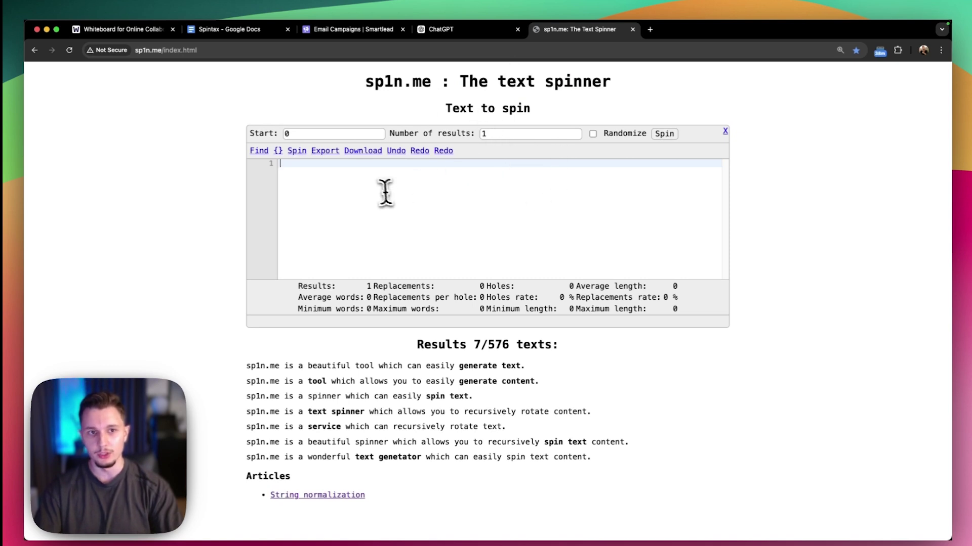
# Compare the Instantly sequence and Smartlead campaign windows side by side, ending on Smartlead
pyautogui.click(345, 31)
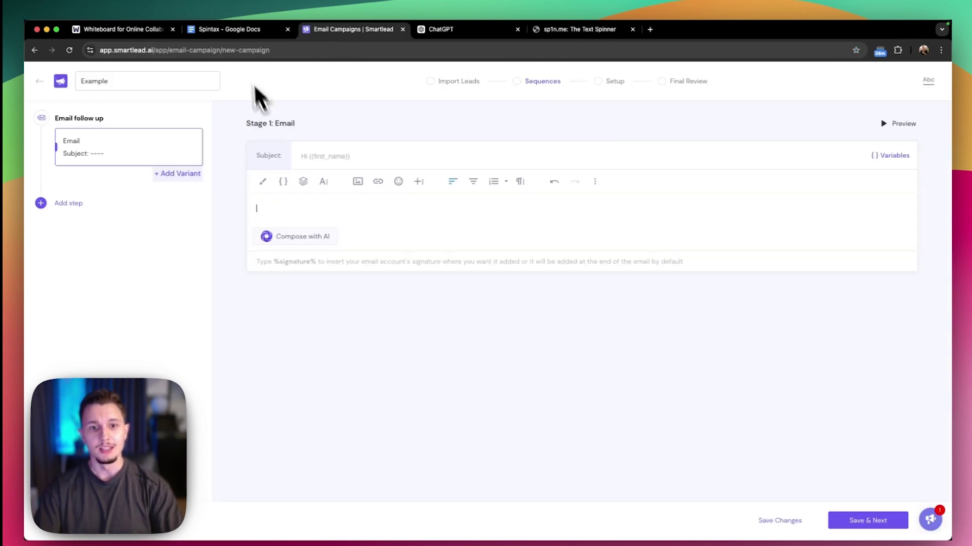
pyautogui.hotkey('ctrl', 'Down')
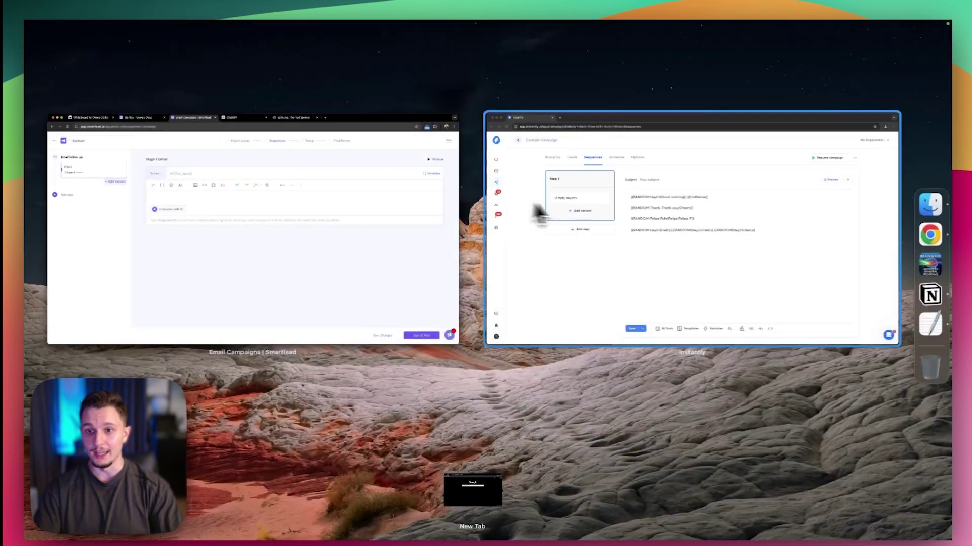
pyautogui.click(496, 228)
pyautogui.hotkey('ctrl', 'Down')
pyautogui.click(525, 202)
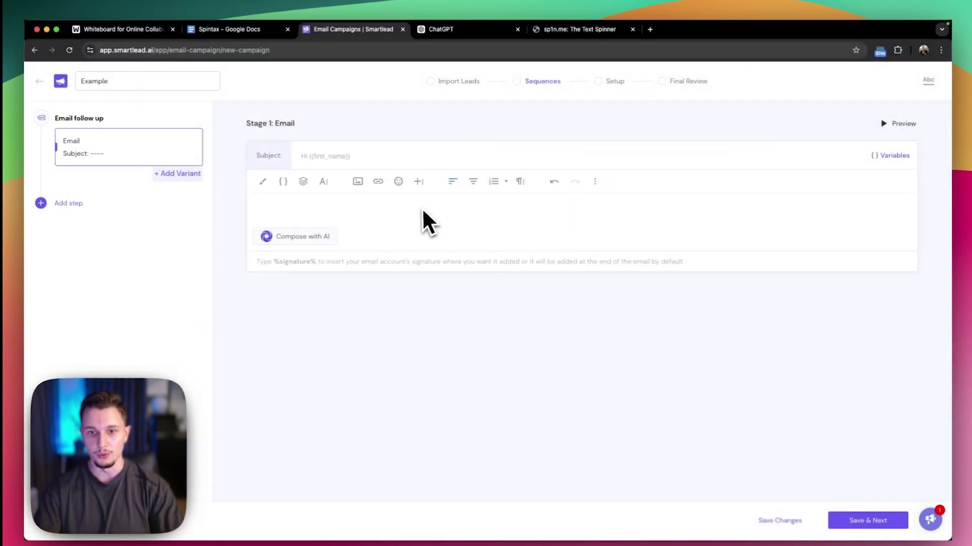
# Check the Thank alternatives in the Spintax document's second line, then go to a blank ChatGPT chat
pyautogui.click(258, 33)
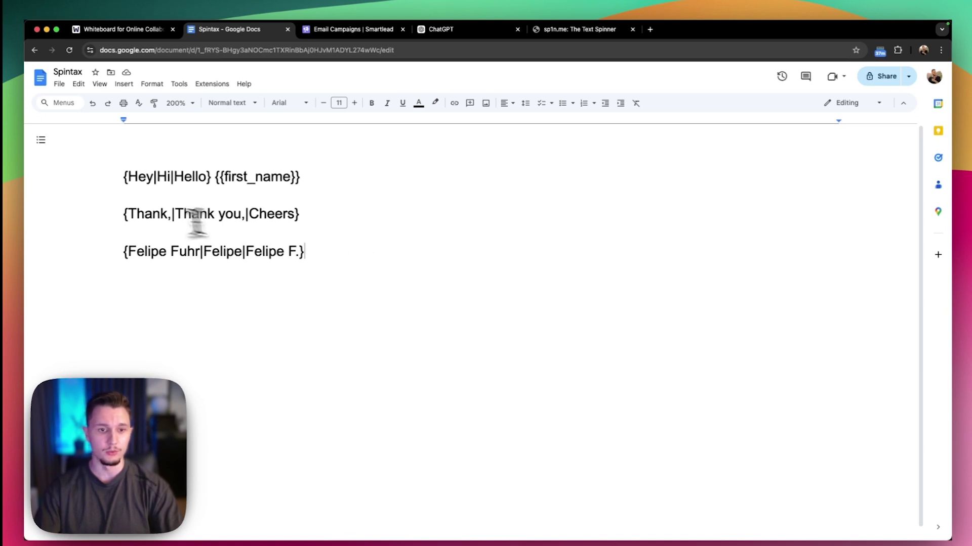
pyautogui.doubleClick(135, 213)
pyautogui.doubleClick(205, 212)
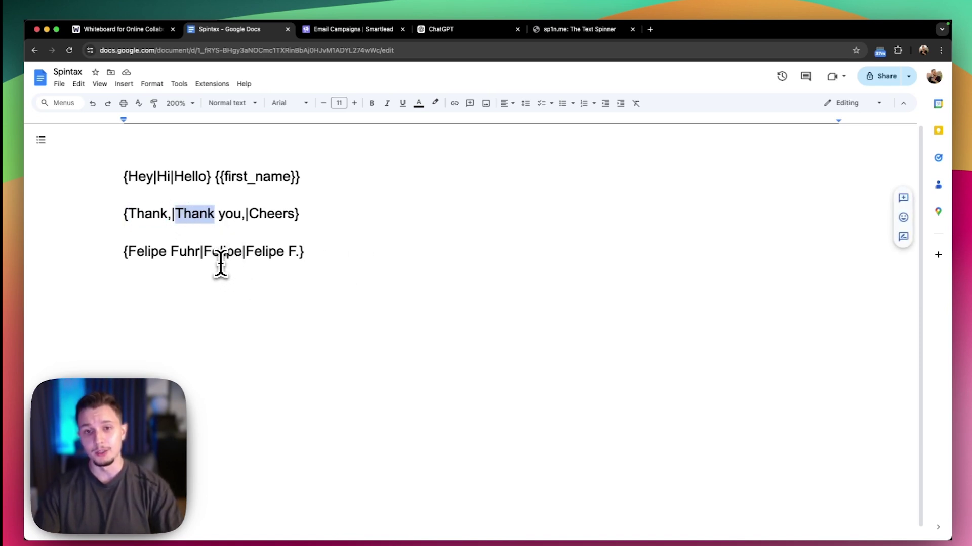
pyautogui.click(496, 30)
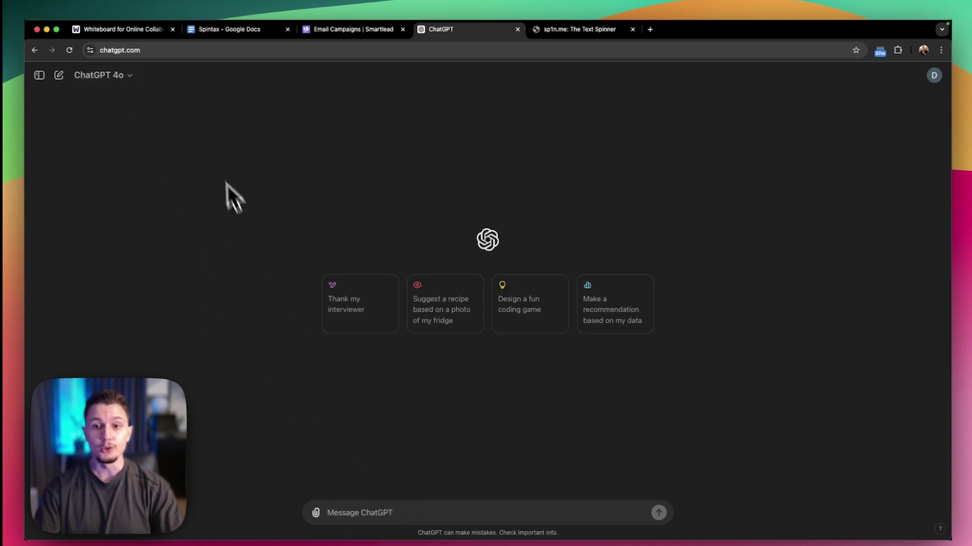
# Draft the prompt 'Generate cold email spin synta is {{RANDOM|Sentence 1|Sentence 2|Sentence 3}}' in ChatGPT
pyautogui.click(488, 508)
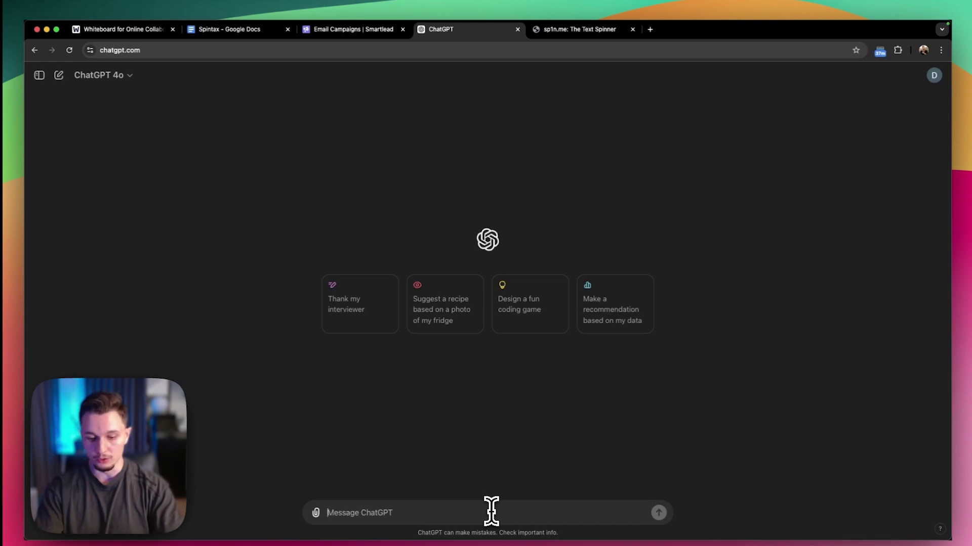
pyautogui.write('Gene')
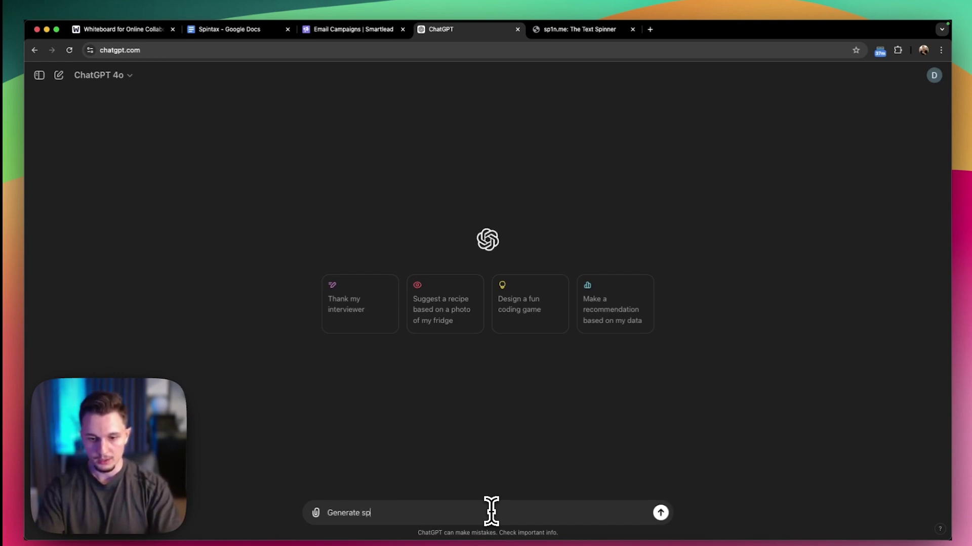
pyautogui.write('rate cold email spin s')
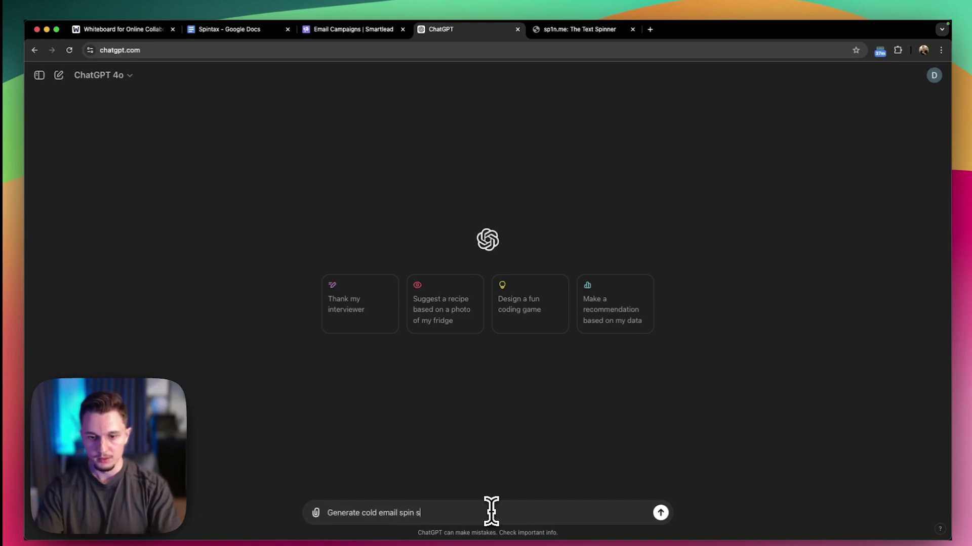
pyautogui.write('yntax for the following email. Th')
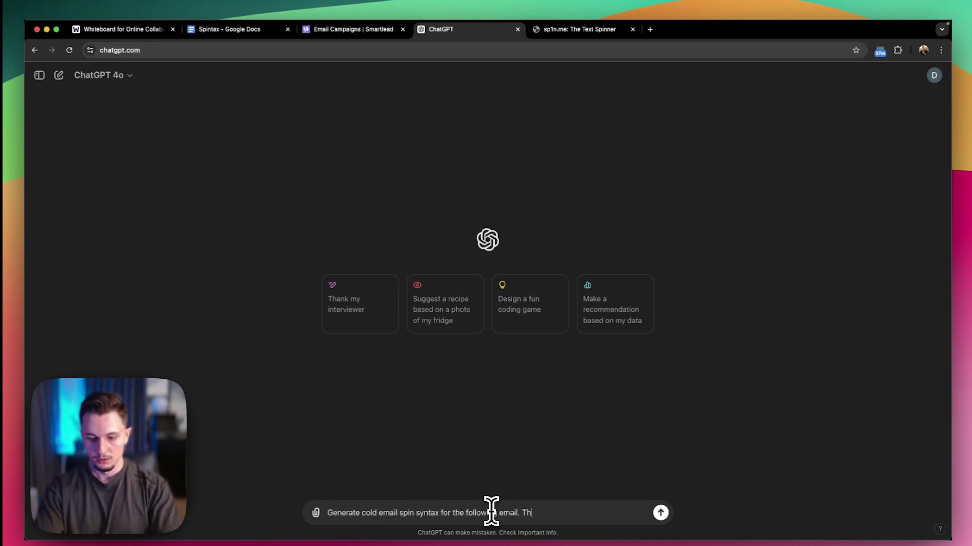
pyautogui.write(' is ')
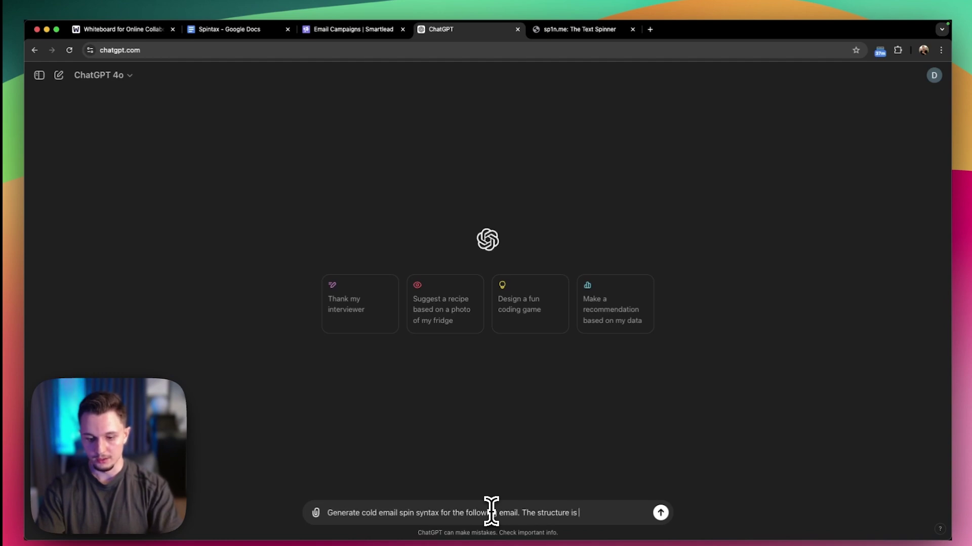
pyautogui.write('{{RANDOM|Sentenc')
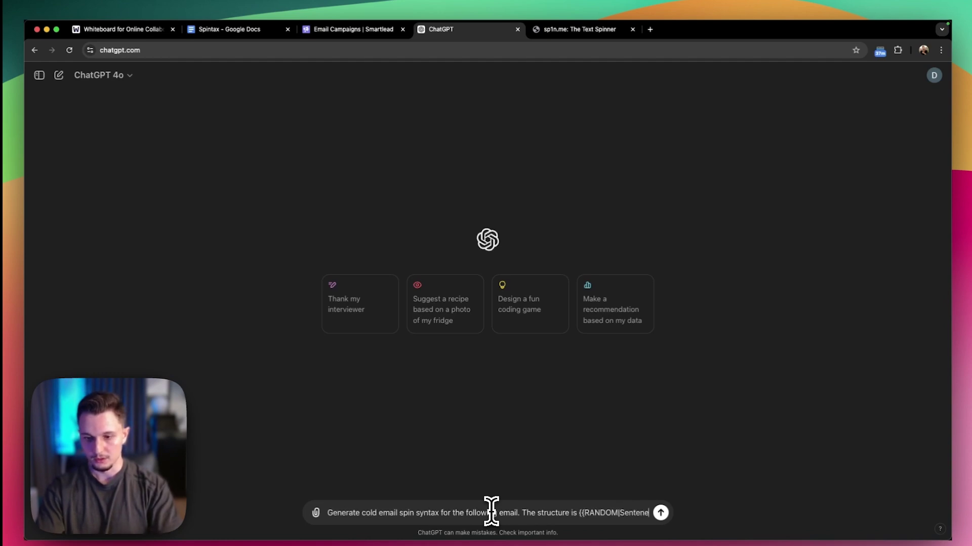
pyautogui.write('e 1|Sentence')
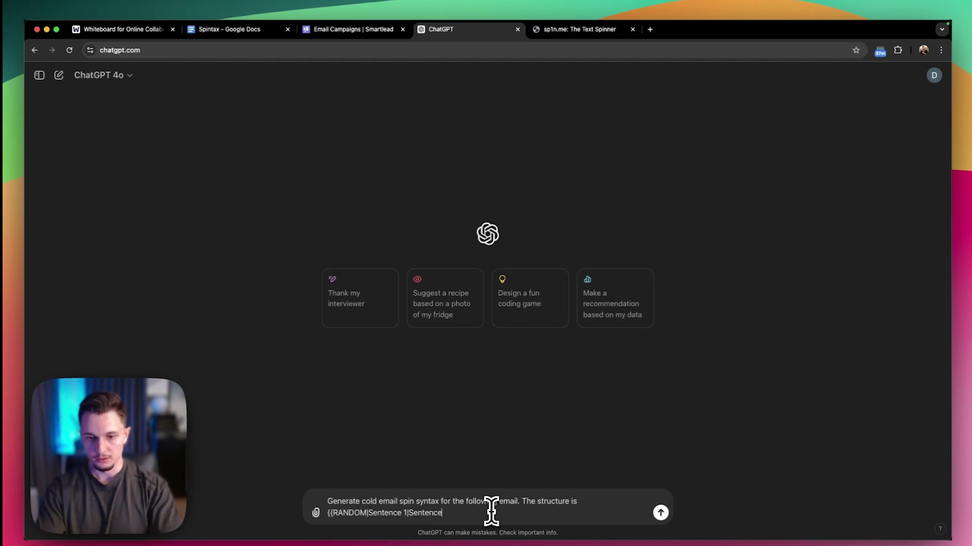
pyautogui.write(' 2|Sentence')
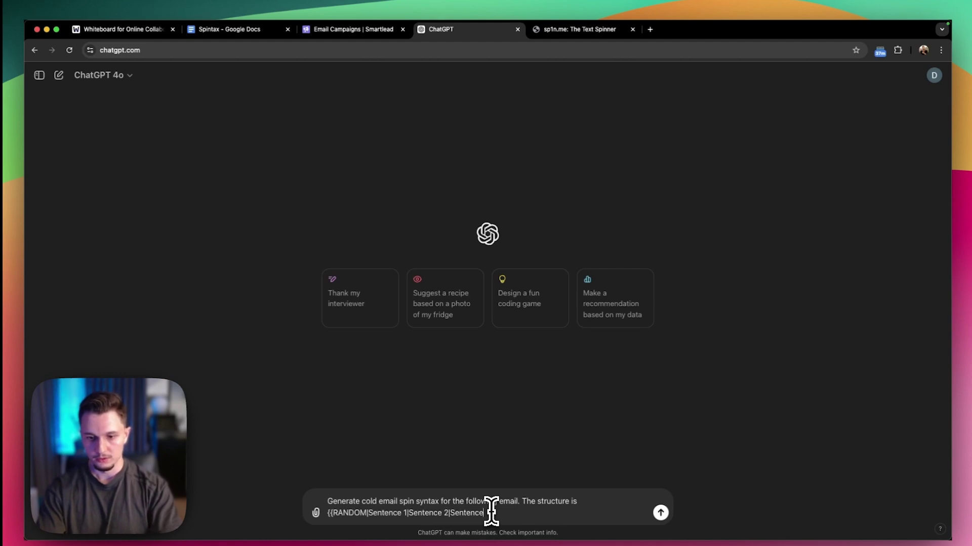
pyautogui.write(' 3}}')
pyautogui.click(246, 32)
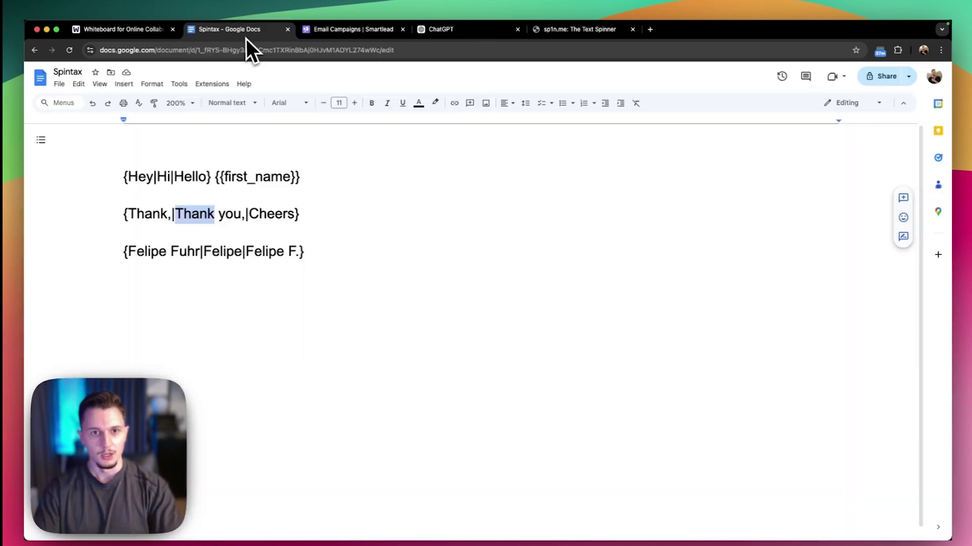
pyautogui.click(120, 30)
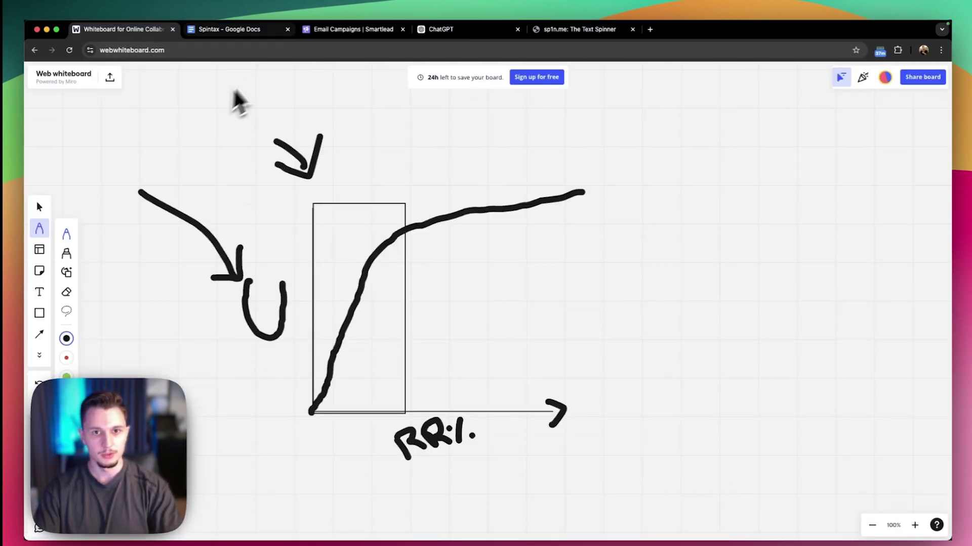
pyautogui.click(243, 30)
# Append a colon and the three spintax lines from the Spintax document, then send the prompt
pyautogui.press('super+a')
pyautogui.press('super+c')
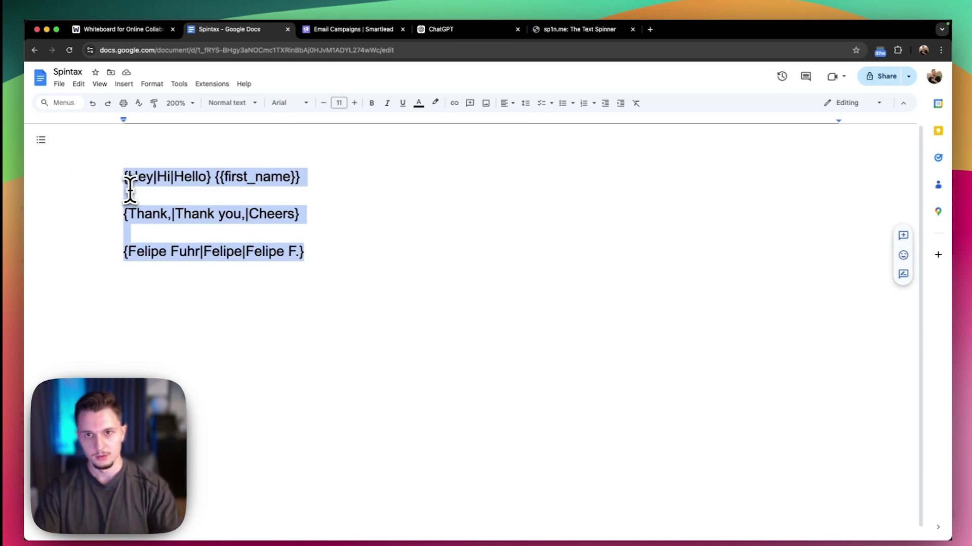
pyautogui.click(493, 30)
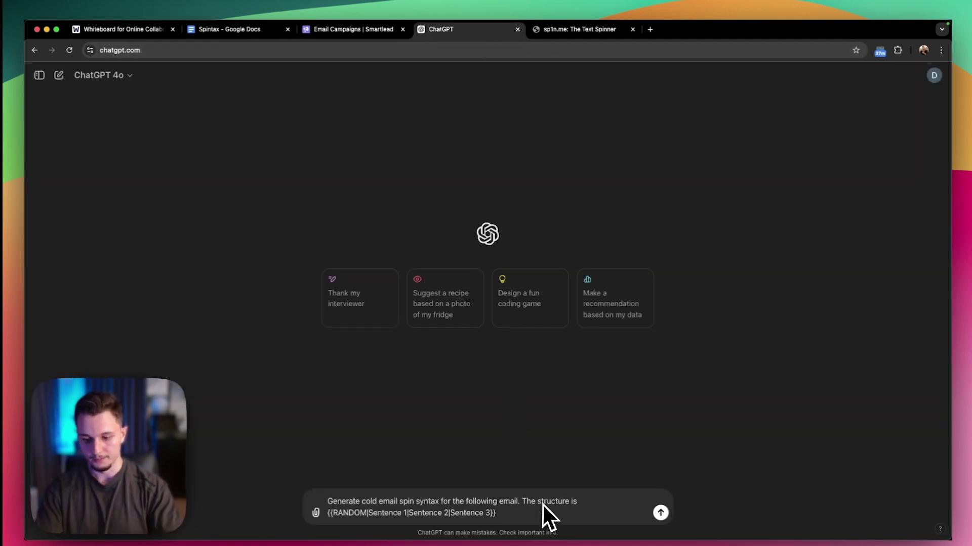
pyautogui.write(':')
pyautogui.hotkey('shift', 'Return')
pyautogui.hotkey('shift', 'Return')
pyautogui.press('super+v')
pyautogui.press('Return')
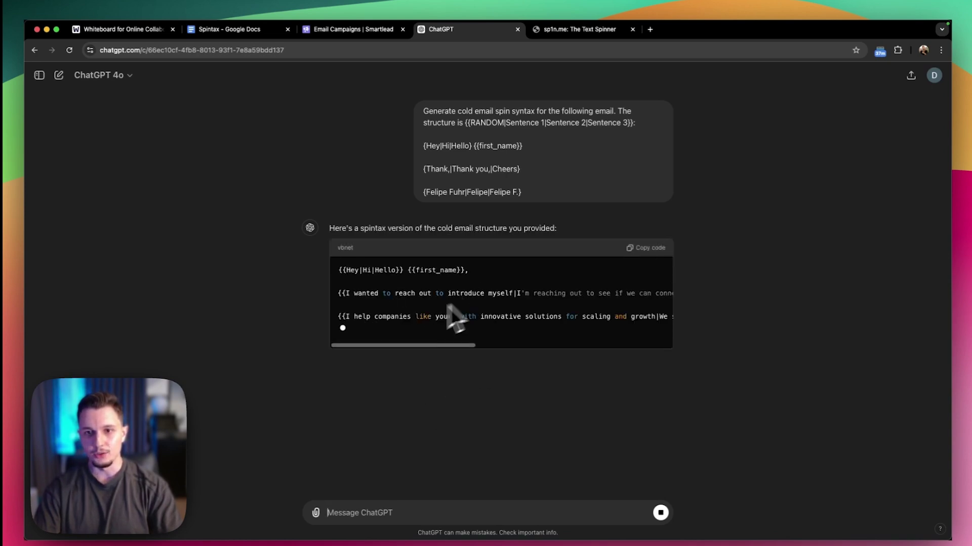
# Review ChatGPT's six-line double-brace spintax reply and the pasted prompt lines, then return to the whiteboard
pyautogui.moveTo(386, 349); pyautogui.dragTo(626, 354)
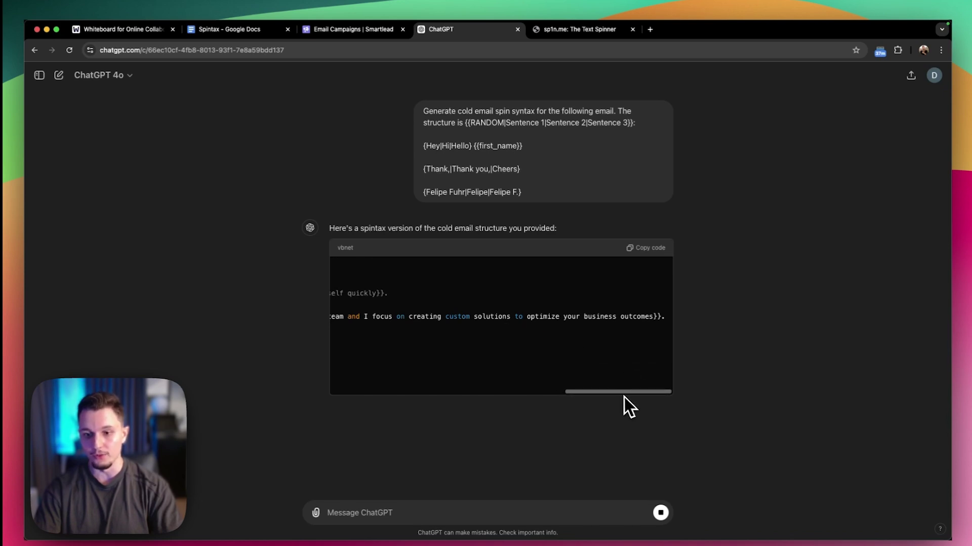
pyautogui.moveTo(608, 401); pyautogui.dragTo(335, 300)
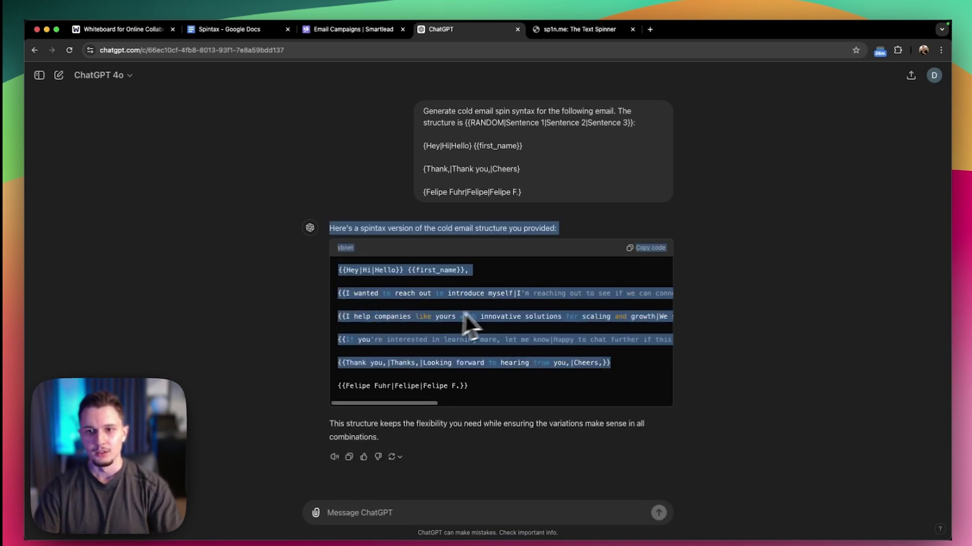
pyautogui.click(490, 303)
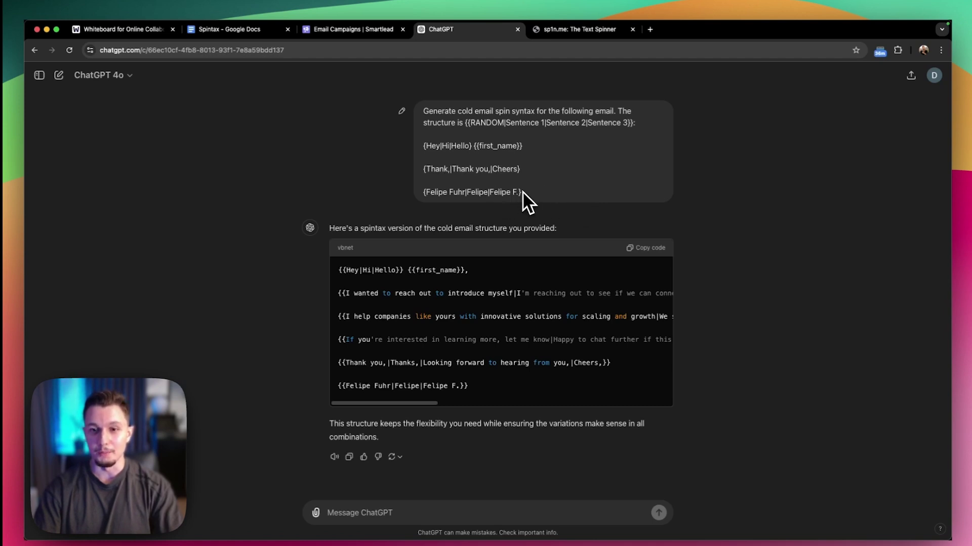
pyautogui.moveTo(522, 192); pyautogui.dragTo(478, 152)
pyautogui.click(513, 167)
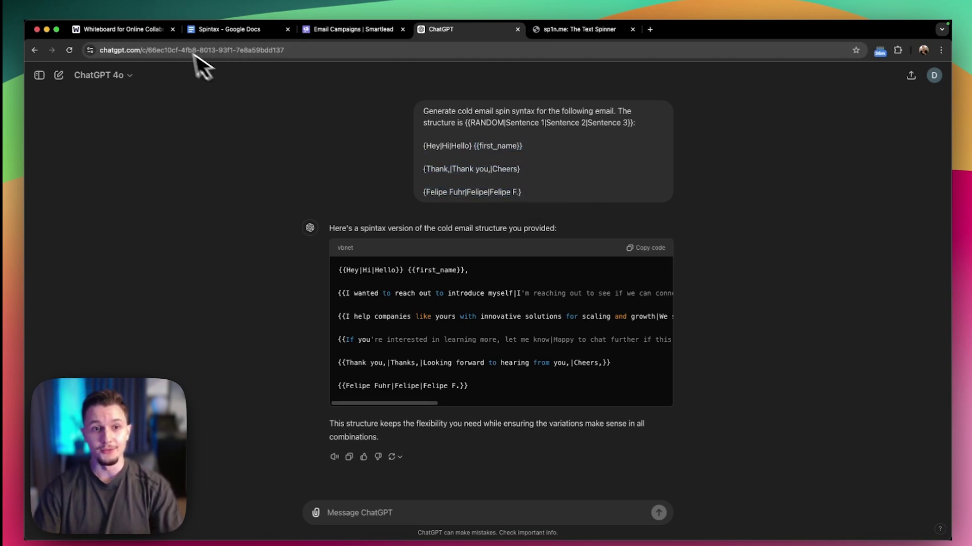
pyautogui.click(153, 35)
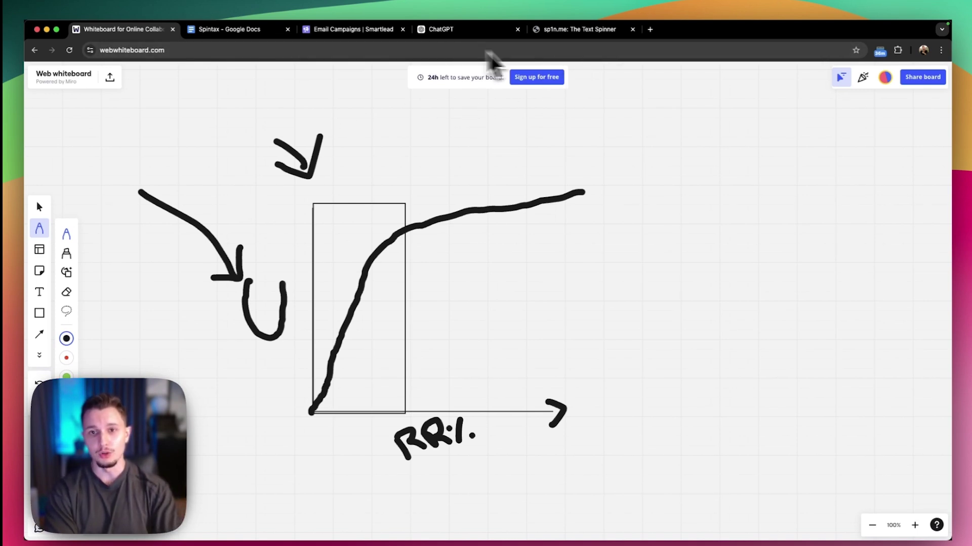
# Go from ChatGPT to the Spintax Google Doc and deselect its three spintax lines
pyautogui.click(477, 31)
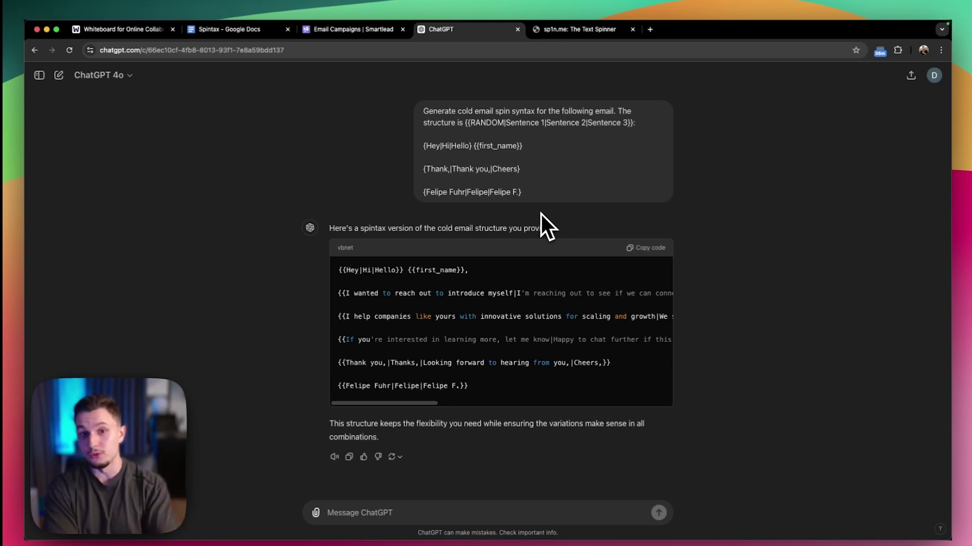
pyautogui.click(212, 31)
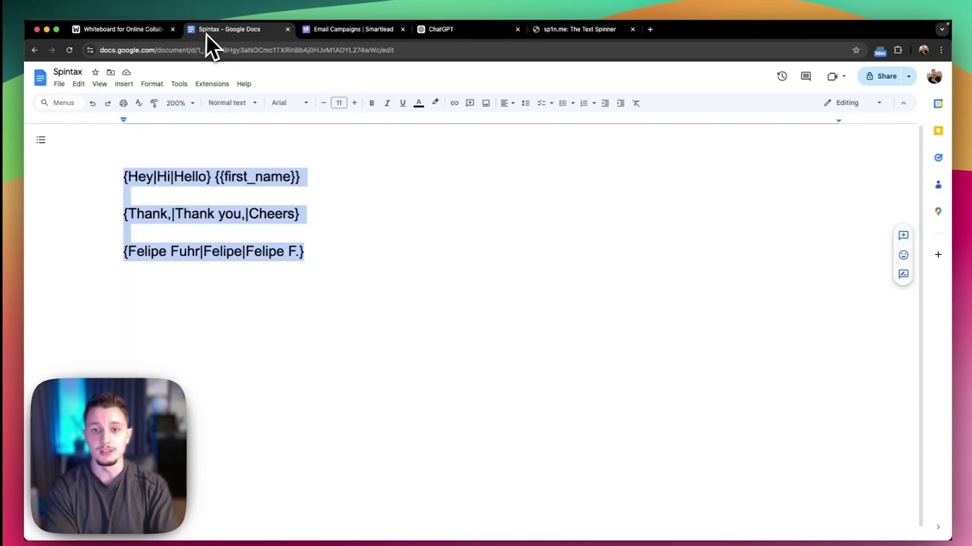
pyautogui.click(359, 282)
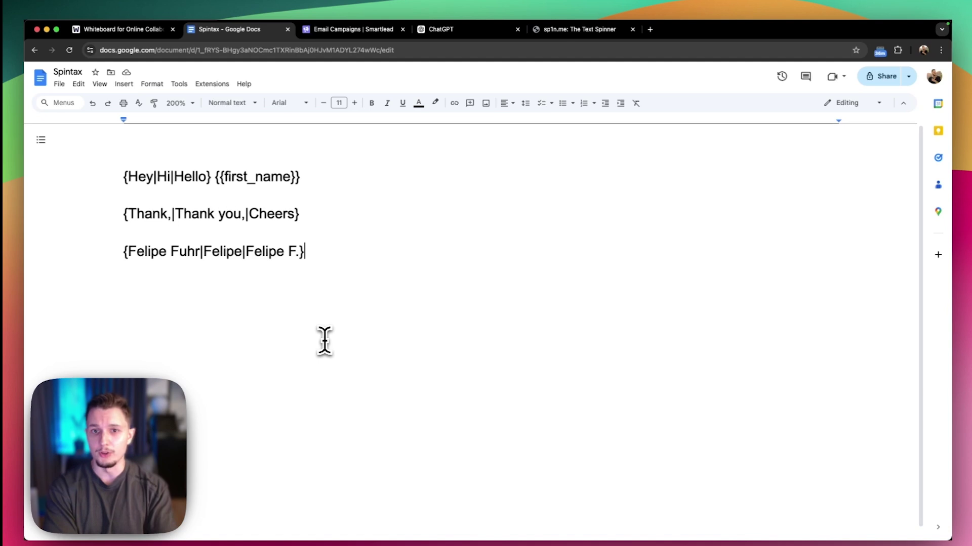